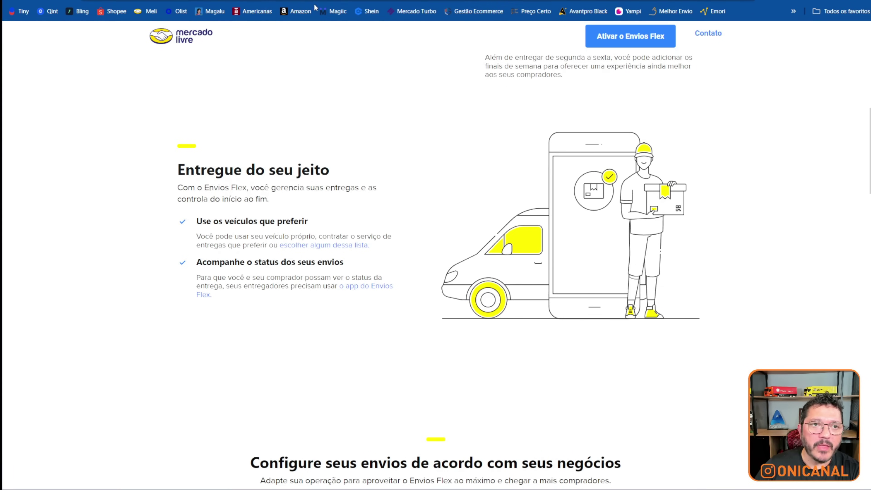
Step: Open the help page on delivery services that work with Mercado Envios Flex in Belo Horizonte
{"action": "left_click", "coordinate": [504, 3]}
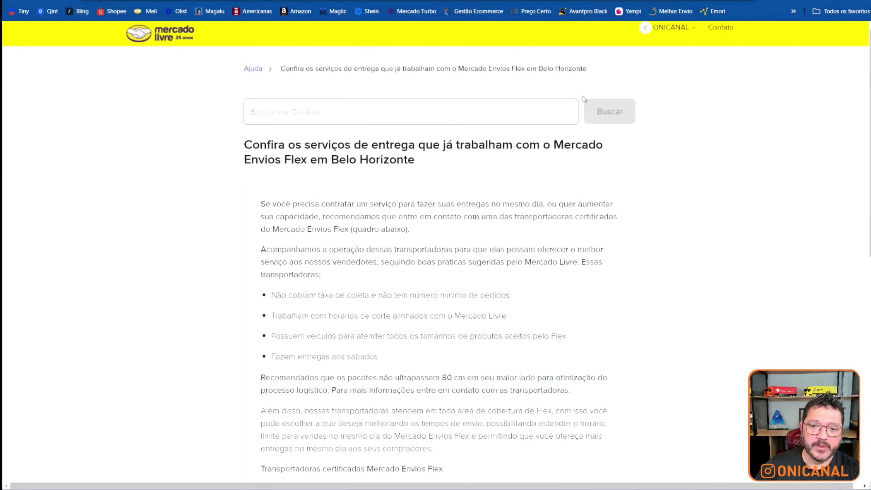
{"action": "scroll", "coordinate": [617, 81], "scroll_direction": "up", "scroll_amount": 5}
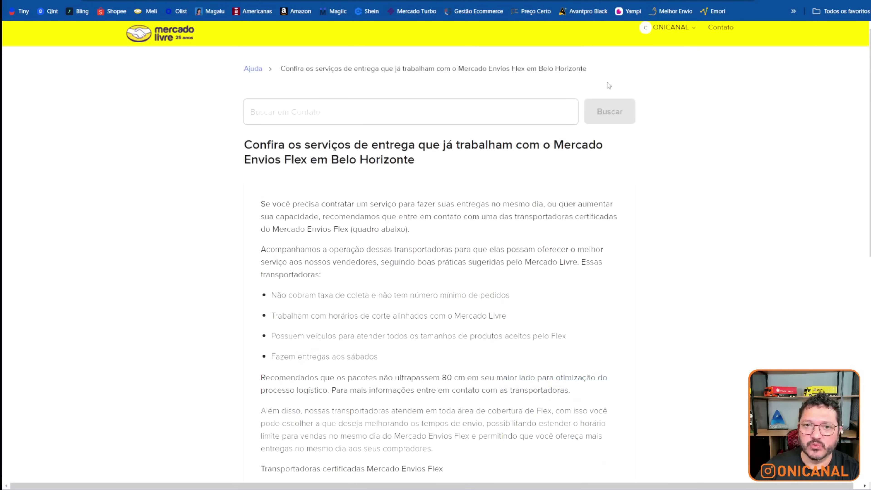
Step: Open the Envios Flex shipping configuration from the seller account's sales preferences
{"action": "mouse_move", "coordinate": [668, 28]}
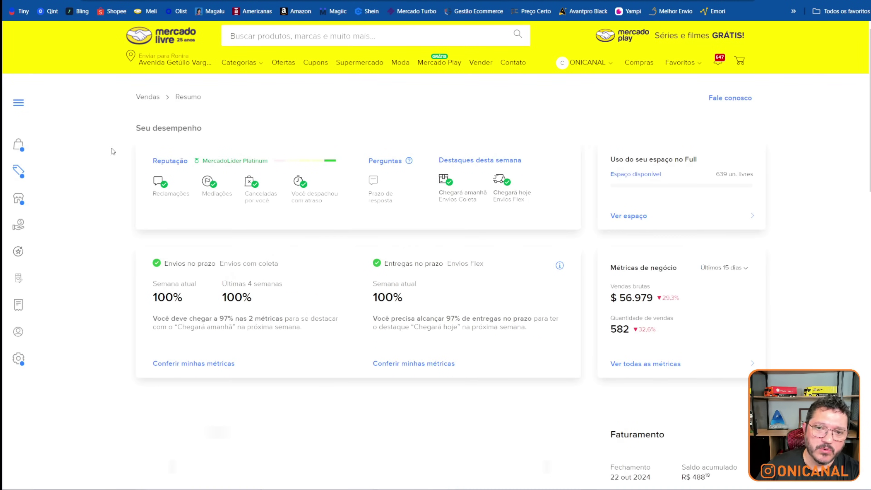
{"action": "mouse_move", "coordinate": [23, 215]}
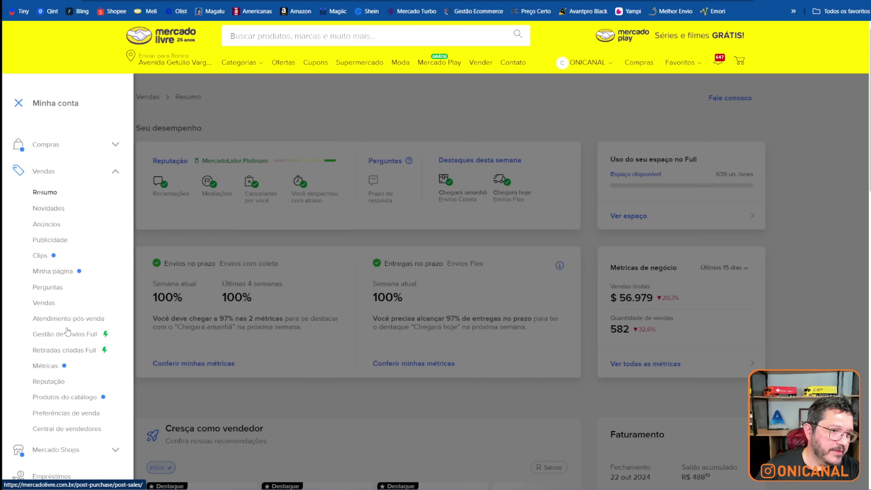
{"action": "scroll", "coordinate": [42, 235], "scroll_direction": "down", "scroll_amount": 4}
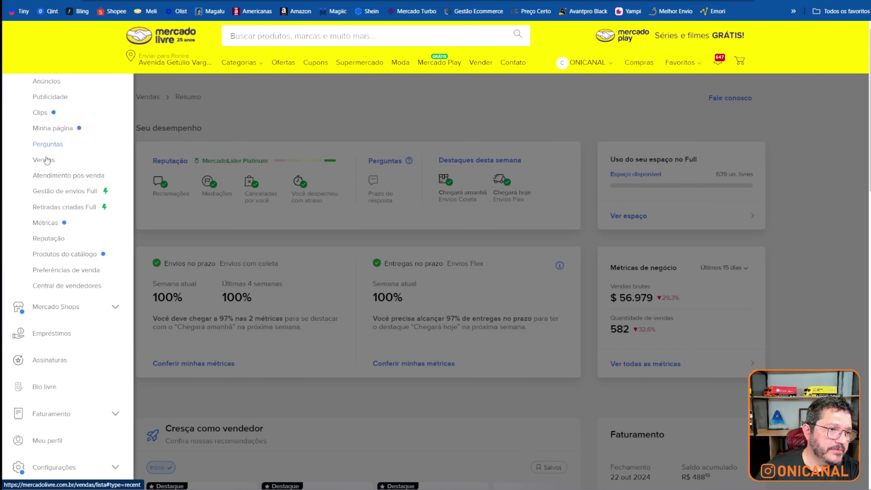
{"action": "left_click", "coordinate": [59, 273]}
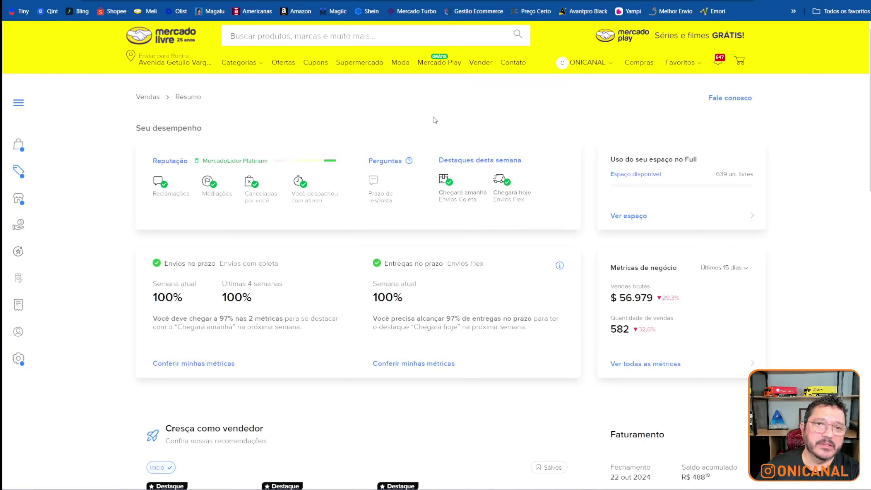
{"action": "scroll", "coordinate": [285, 167], "scroll_direction": "down", "scroll_amount": 5}
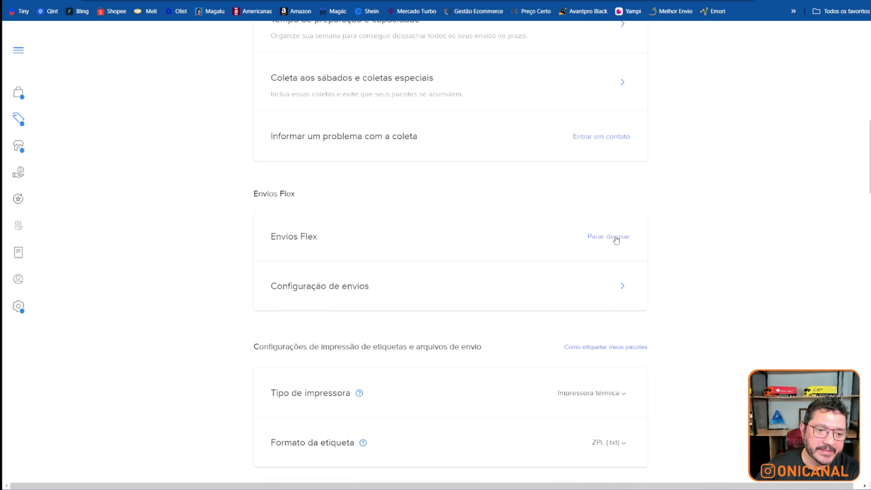
{"action": "left_click", "coordinate": [329, 290]}
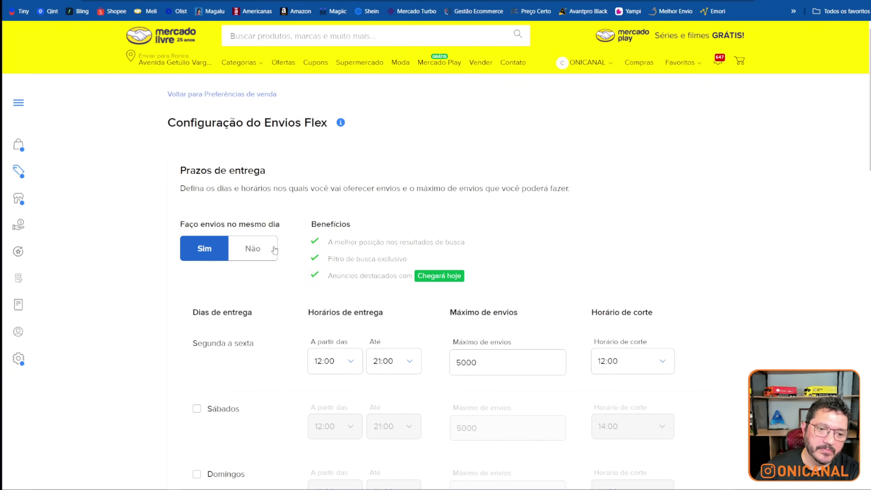
Step: Examine the same-day shipping benefits and the Monday-to-Friday delivery start and cut-off time options without changing them
{"action": "left_click_drag", "start_coordinate": [415, 280], "coordinate": [469, 279]}
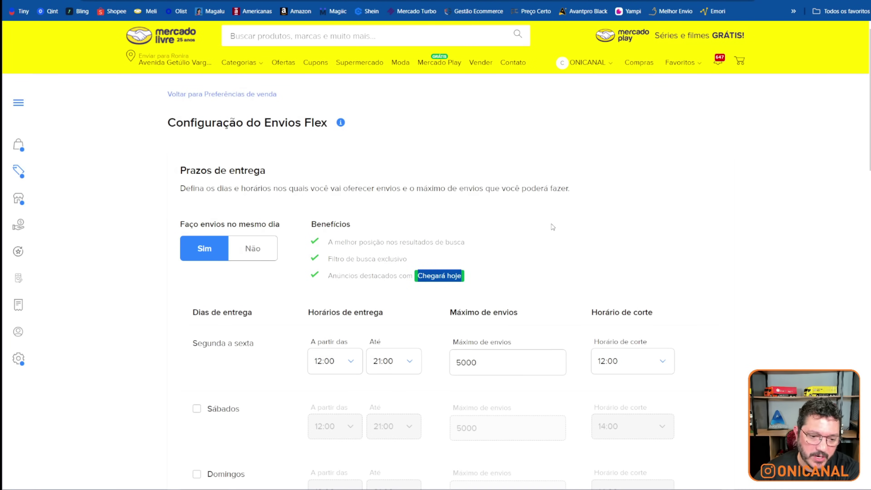
{"action": "scroll", "coordinate": [543, 225], "scroll_direction": "down", "scroll_amount": 4}
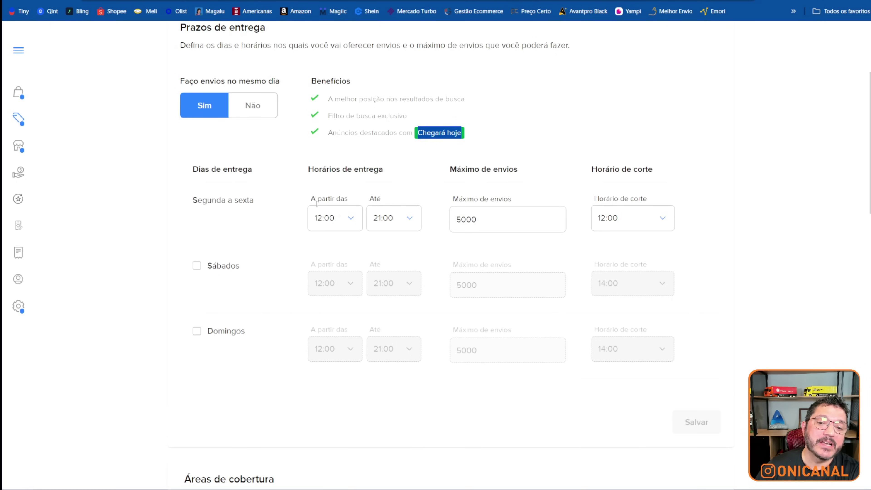
{"action": "left_click", "coordinate": [321, 227]}
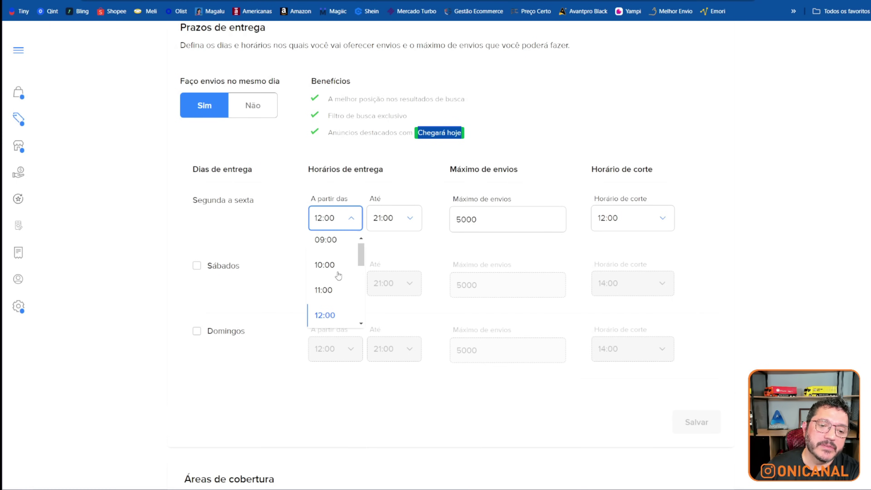
{"action": "left_click", "coordinate": [276, 211]}
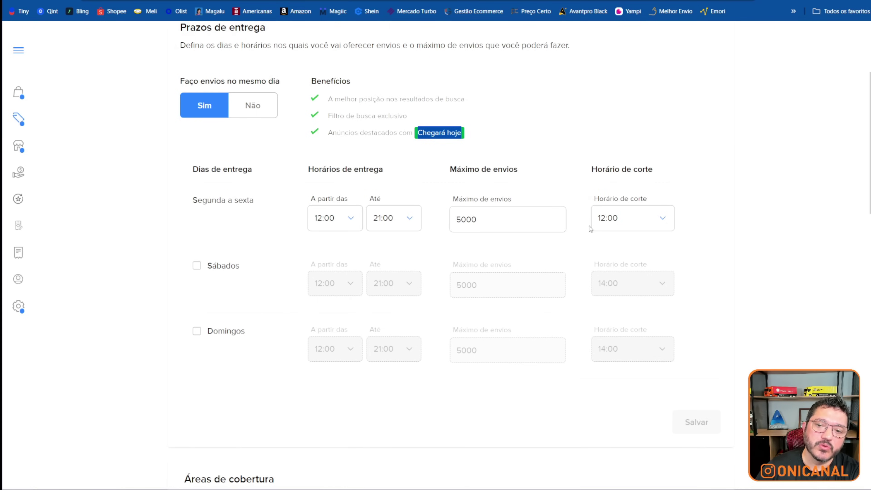
{"action": "left_click", "coordinate": [621, 219]}
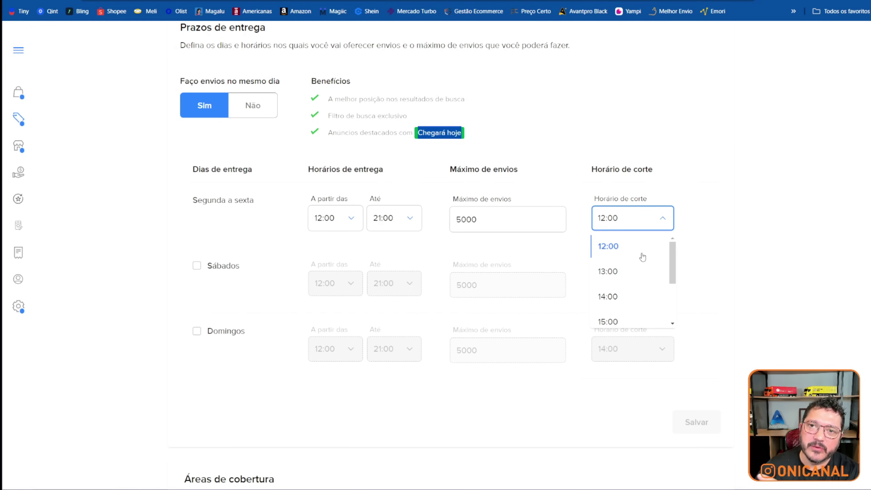
{"action": "scroll", "coordinate": [643, 257], "scroll_direction": "down", "scroll_amount": 3}
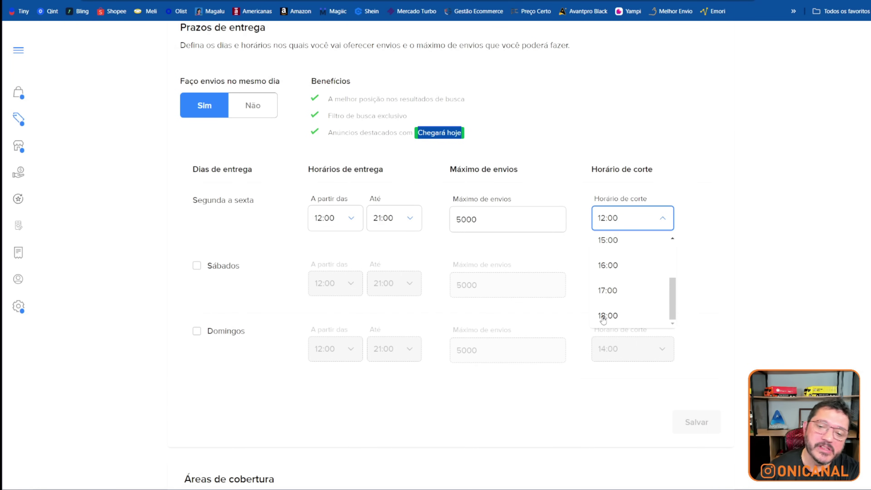
{"action": "left_click", "coordinate": [575, 130]}
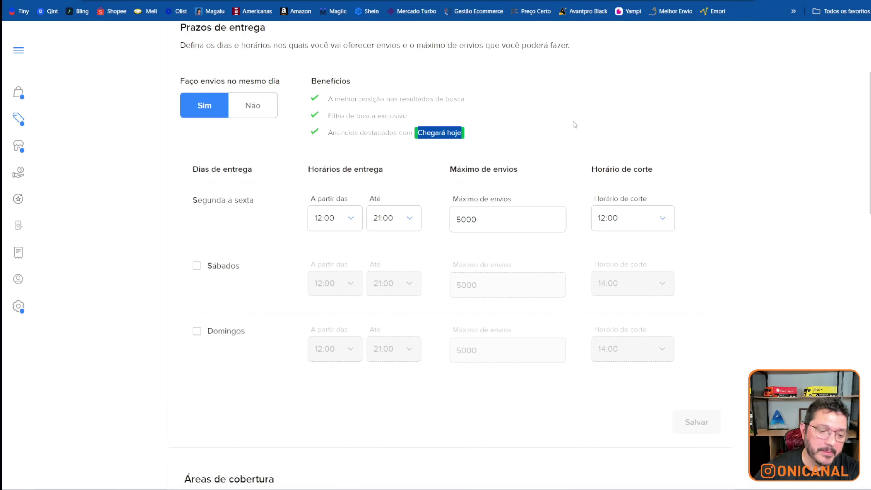
Step: Review the Envios Flex coverage areas, checking each zone's shipping price and its location on the map
{"action": "scroll", "coordinate": [574, 125], "scroll_direction": "down", "scroll_amount": 6}
{"action": "scroll", "coordinate": [459, 247], "scroll_direction": "down", "scroll_amount": 2}
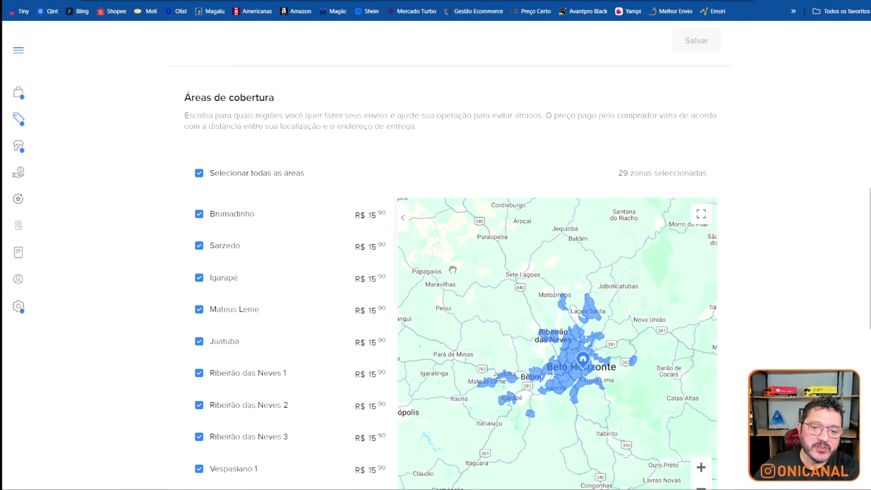
{"action": "scroll", "coordinate": [464, 265], "scroll_direction": "down", "scroll_amount": 2}
{"action": "scroll", "coordinate": [464, 266], "scroll_direction": "down", "scroll_amount": 1}
{"action": "scroll", "coordinate": [307, 219], "scroll_direction": "down", "scroll_amount": 15}
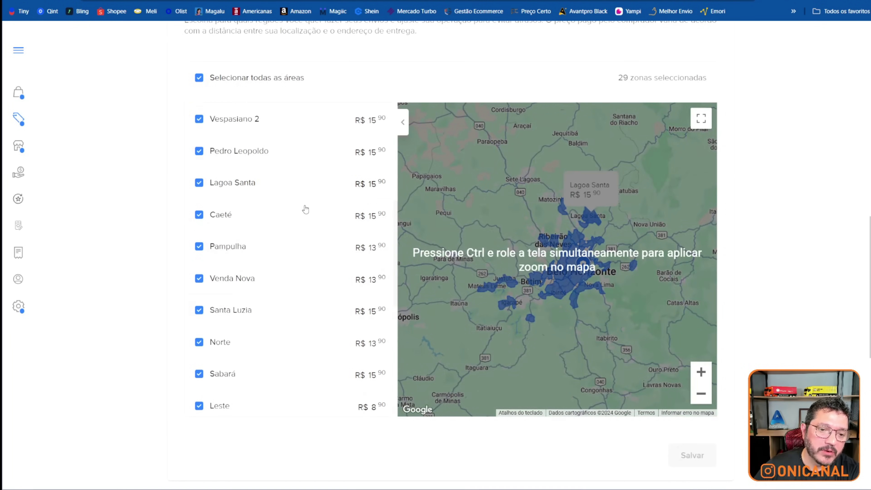
{"action": "scroll", "coordinate": [306, 215], "scroll_direction": "down", "scroll_amount": 9}
{"action": "scroll", "coordinate": [311, 202], "scroll_direction": "up", "scroll_amount": 8}
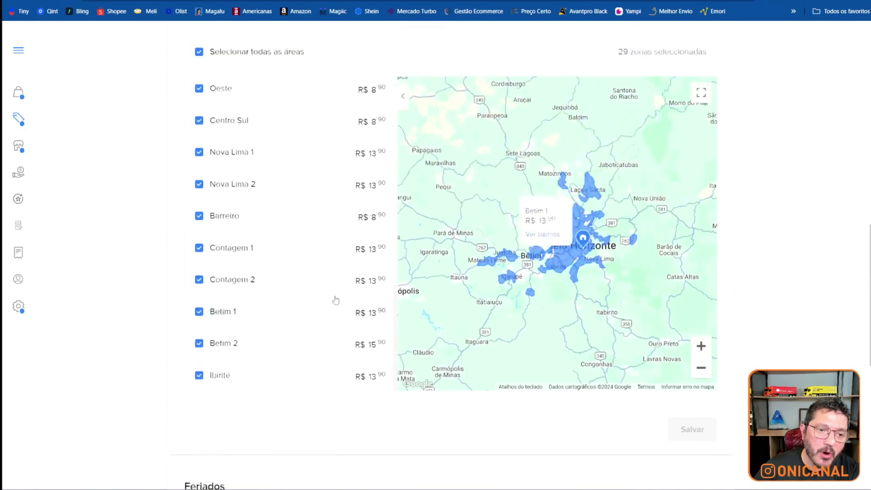
{"action": "scroll", "coordinate": [313, 195], "scroll_direction": "down", "scroll_amount": 2}
{"action": "scroll", "coordinate": [249, 148], "scroll_direction": "up", "scroll_amount": 8}
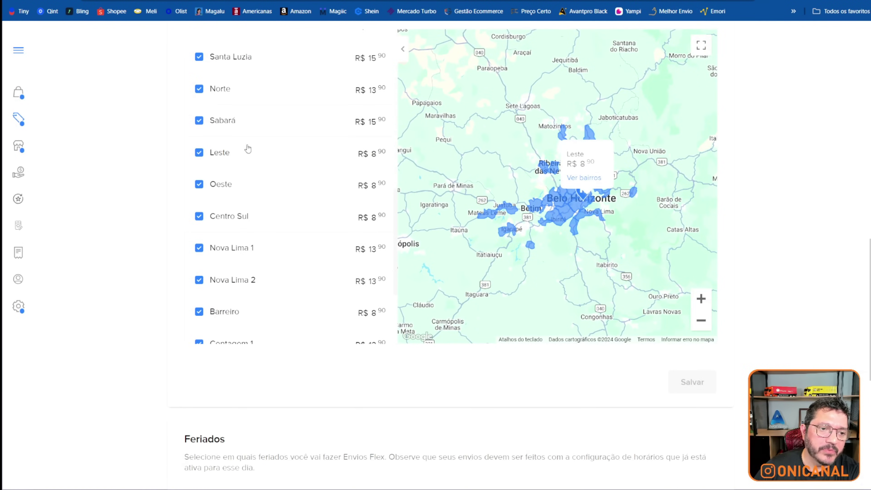
{"action": "scroll", "coordinate": [523, 323], "scroll_direction": "up", "scroll_amount": 2}
{"action": "scroll", "coordinate": [296, 195], "scroll_direction": "down", "scroll_amount": 3}
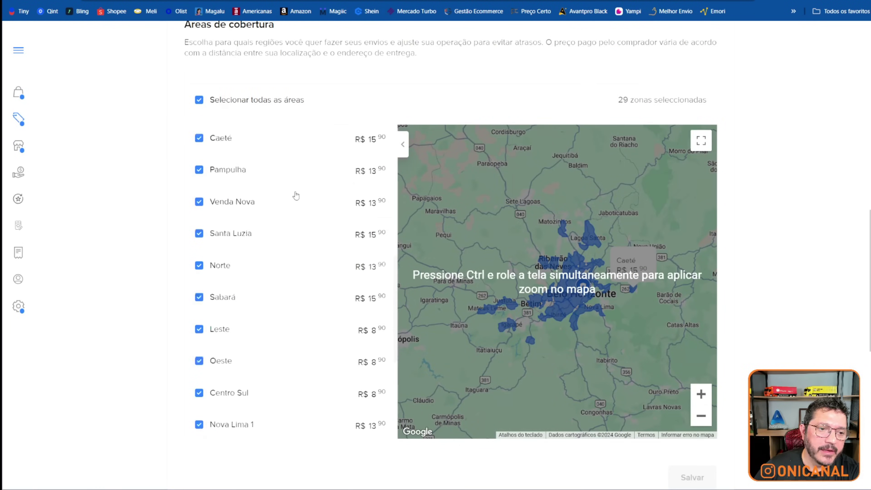
{"action": "scroll", "coordinate": [720, 240], "scroll_direction": "down", "scroll_amount": 1}
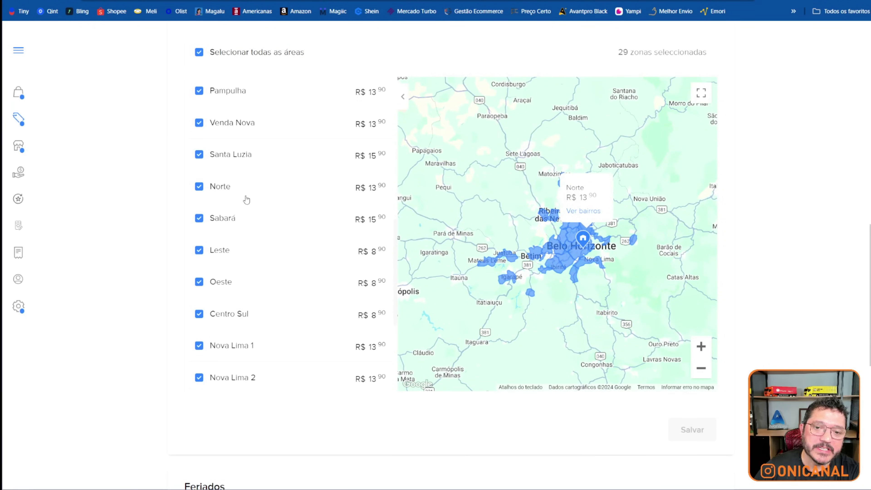
{"action": "scroll", "coordinate": [247, 198], "scroll_direction": "up", "scroll_amount": 3}
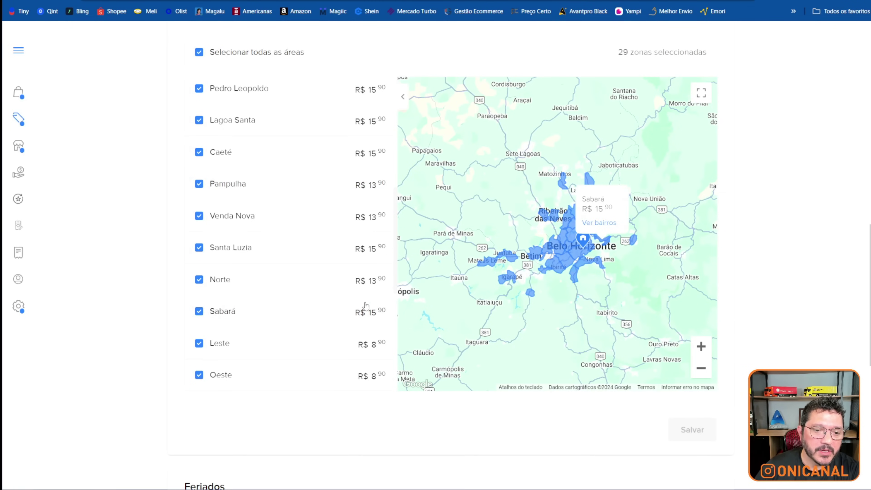
Step: Deselect and reselect the Leste and Oeste zones in the coverage areas
{"action": "scroll", "coordinate": [291, 298], "scroll_direction": "down", "scroll_amount": 2}
{"action": "left_click", "coordinate": [200, 297]}
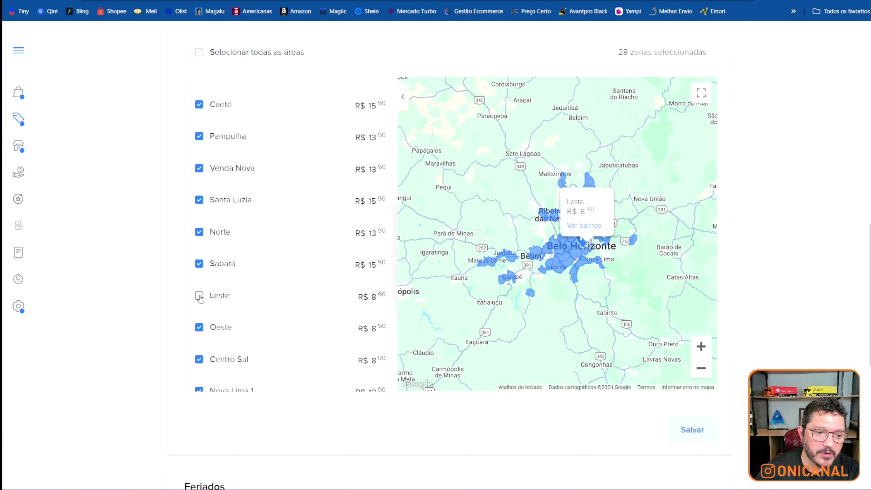
{"action": "left_click", "coordinate": [199, 296]}
{"action": "left_click", "coordinate": [199, 327]}
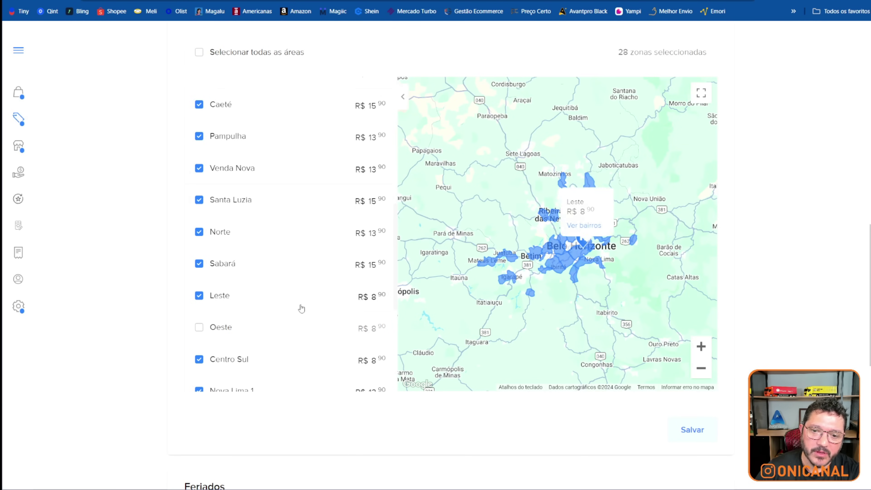
{"action": "left_click", "coordinate": [200, 329]}
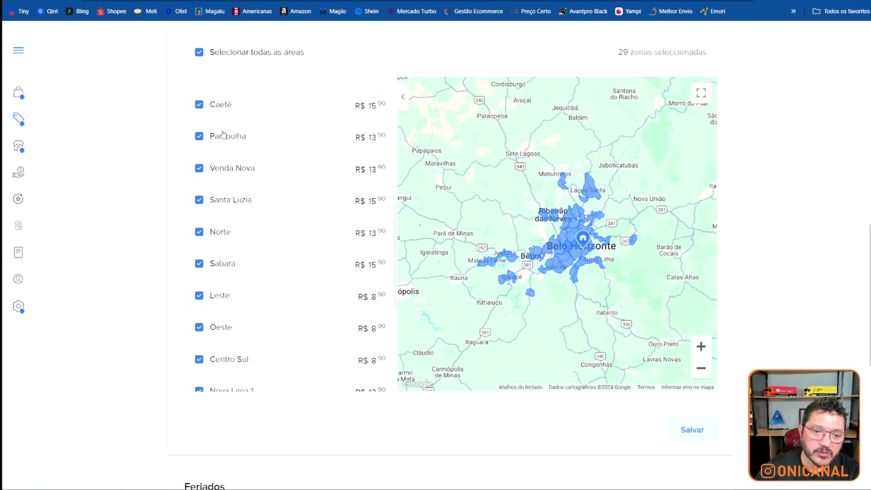
Step: Compare the shipping prices of the selected coverage zones, from Vespasiano 2 to Nova Lima 2
{"action": "scroll", "coordinate": [298, 134], "scroll_direction": "down", "scroll_amount": 1}
{"action": "scroll", "coordinate": [148, 208], "scroll_direction": "down", "scroll_amount": 3}
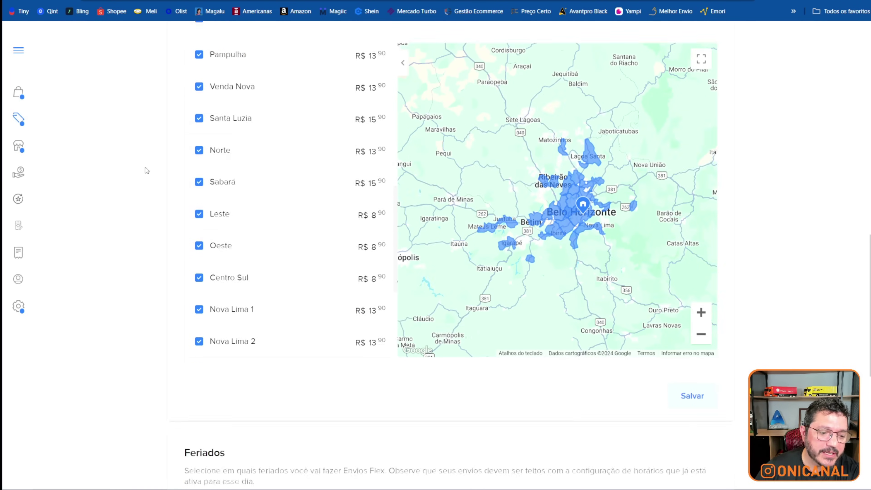
{"action": "scroll", "coordinate": [145, 150], "scroll_direction": "up", "scroll_amount": 1}
{"action": "scroll", "coordinate": [446, 206], "scroll_direction": "up", "scroll_amount": 1}
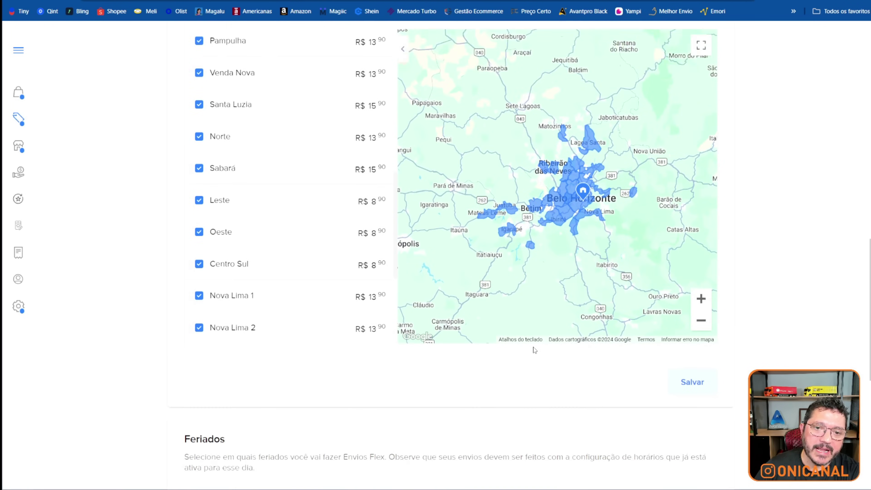
{"action": "scroll", "coordinate": [343, 200], "scroll_direction": "up", "scroll_amount": 3}
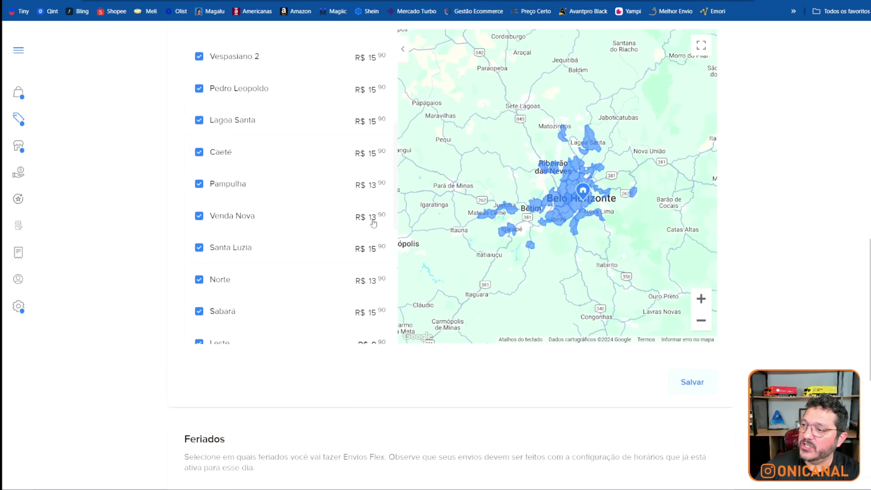
{"action": "scroll", "coordinate": [374, 225], "scroll_direction": "down", "scroll_amount": 3}
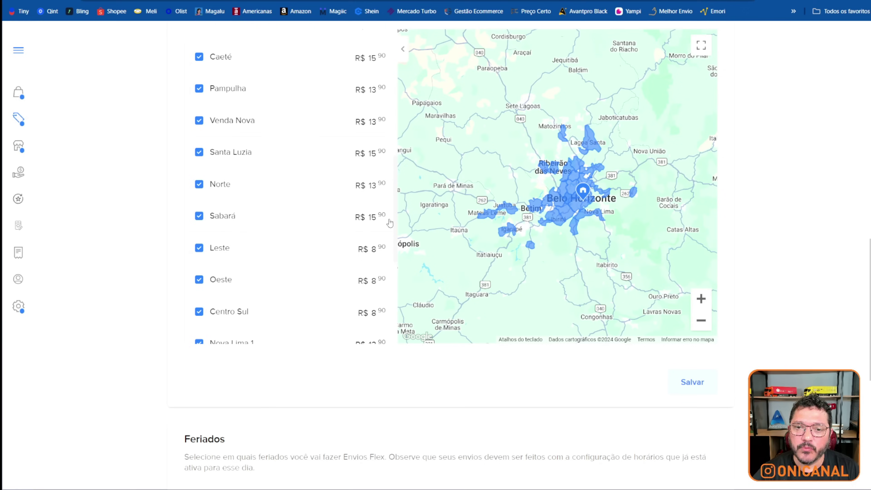
Step: Select the Quarta-feira 20 de novembro holiday for Envios Flex shipping
{"action": "scroll", "coordinate": [308, 189], "scroll_direction": "down", "scroll_amount": 4}
{"action": "scroll", "coordinate": [271, 160], "scroll_direction": "down", "scroll_amount": 10}
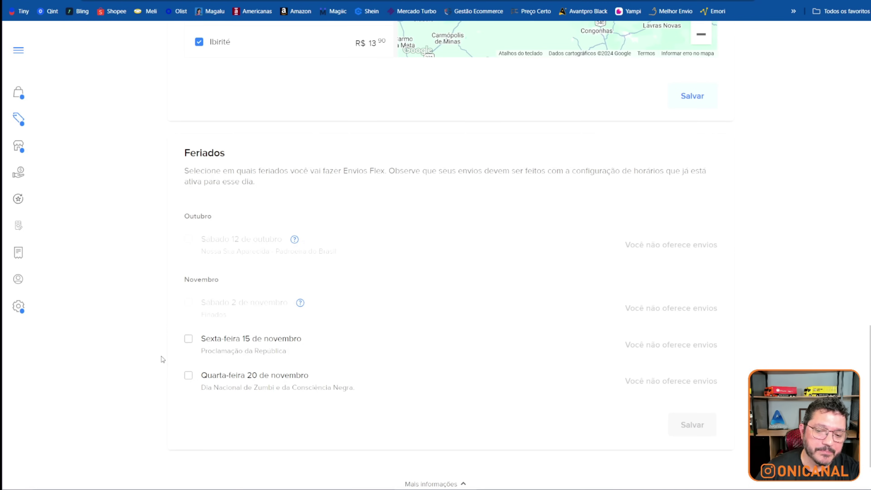
{"action": "left_click", "coordinate": [188, 377]}
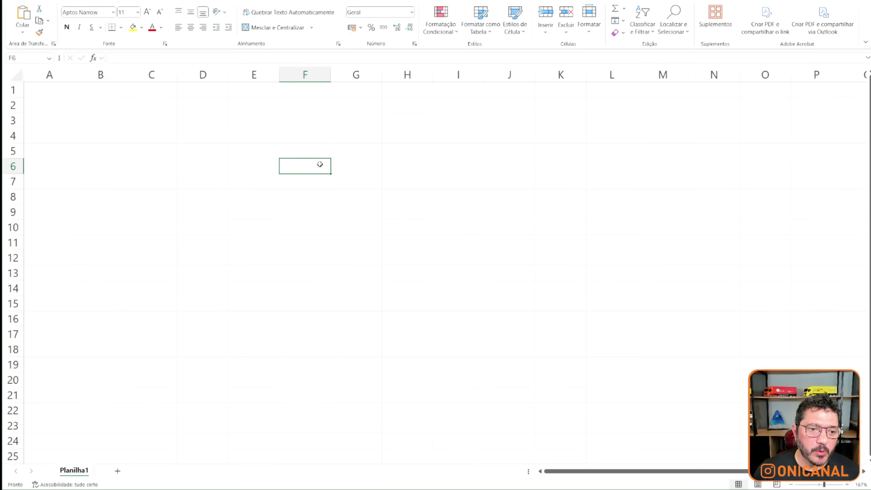
Step: Switch to the blank Excel worksheet and enter "<79" in cell F5
{"action": "key", "text": "Left"}
{"action": "key", "text": "Up"}
{"action": "key", "text": "Right"}
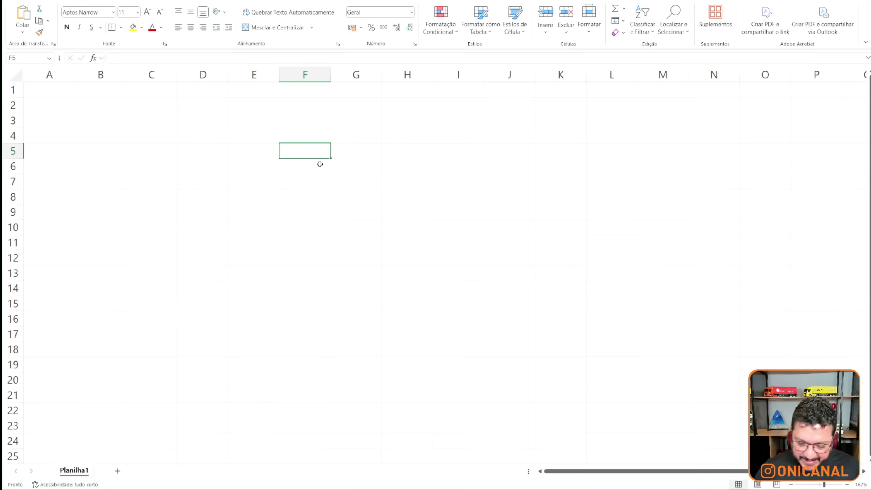
{"action": "type", "text": "<"}
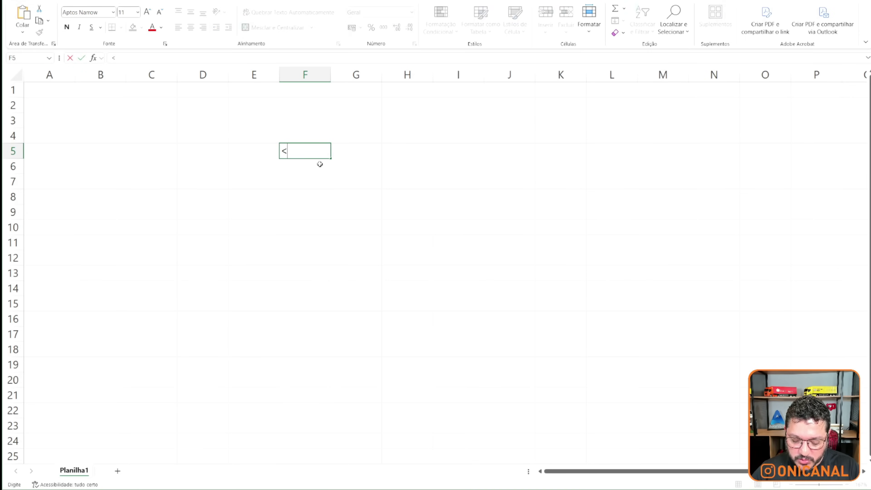
{"action": "type", "text": "79"}
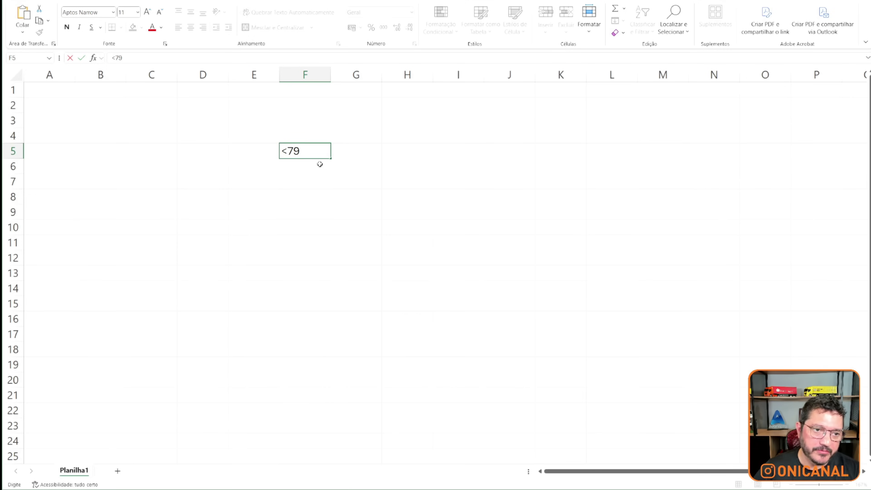
{"action": "left_click", "coordinate": [358, 151]}
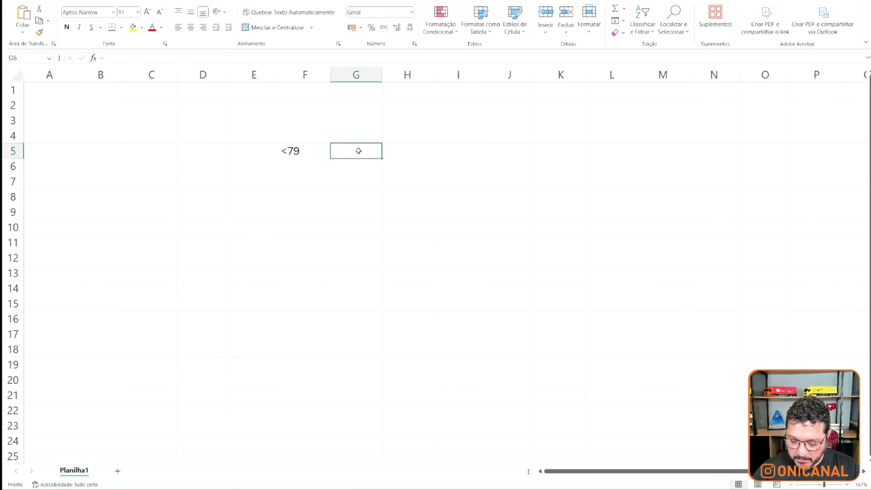
Step: Enter ">=79" in cell G5 as the second price-range header
{"action": "type", "text": ">="}
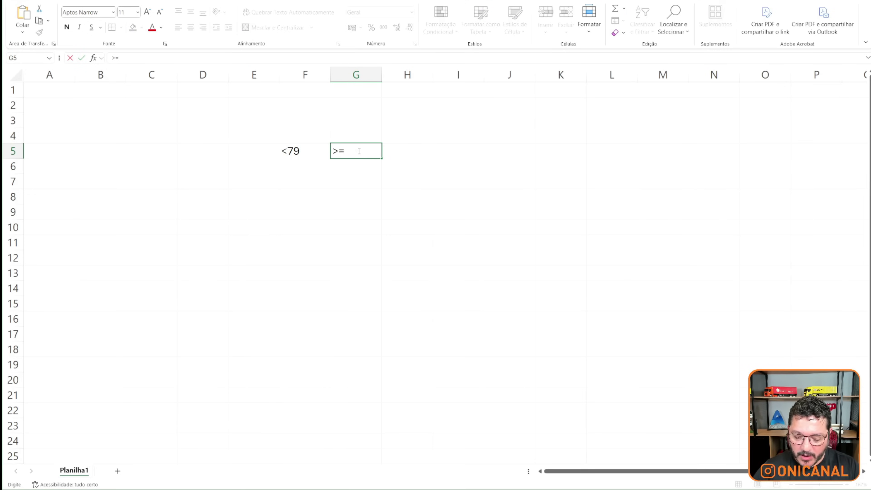
{"action": "type", "text": "79"}
{"action": "key", "text": "Return"}
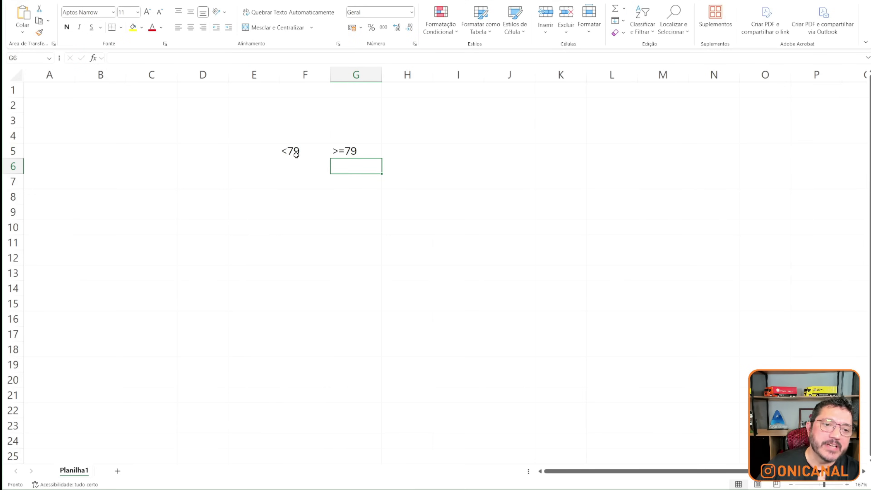
{"action": "left_click", "coordinate": [355, 151]}
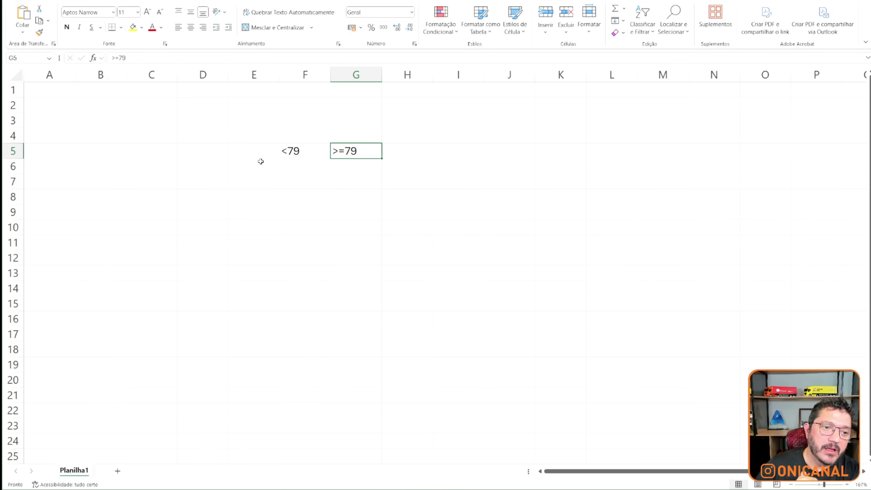
Step: Enter the row label "Comissão" in cell E6 and widen column E slightly to fit it
{"action": "left_click", "coordinate": [253, 165]}
{"action": "type", "text": "Comissão"}
{"action": "key", "text": "Return"}
{"action": "left_click_drag", "start_coordinate": [280, 74], "coordinate": [284, 75]}
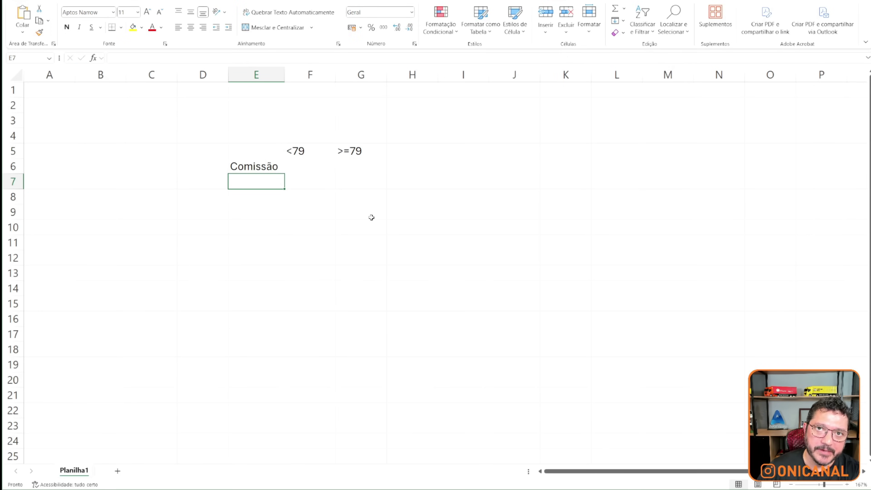
Step: Insert a row above Comissão, merge and center F6:G6, and enter "ENVIO NORMAL" there
{"action": "right_click", "coordinate": [13, 167]}
{"action": "left_click", "coordinate": [61, 260]}
{"action": "left_click", "coordinate": [255, 211]}
{"action": "left_click_drag", "start_coordinate": [302, 167], "coordinate": [344, 170]}
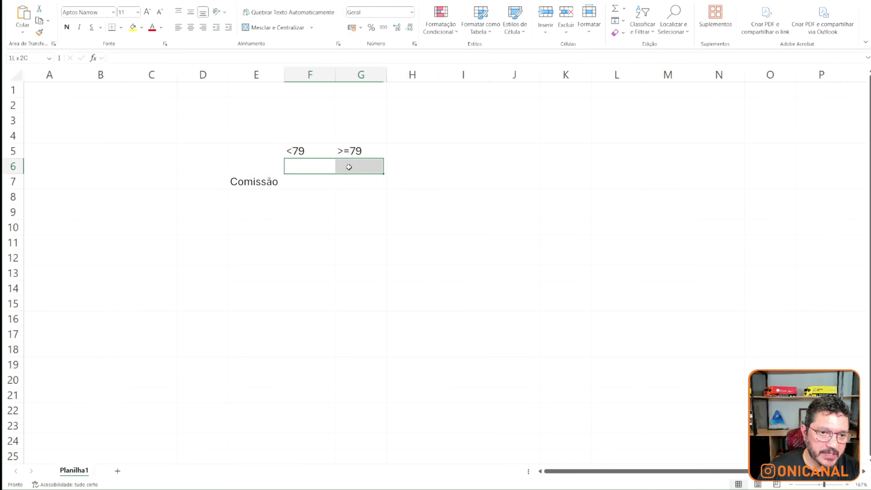
{"action": "left_click", "coordinate": [274, 27]}
{"action": "type", "text": "ENVIO NORMAL"}
{"action": "key", "text": "Return"}
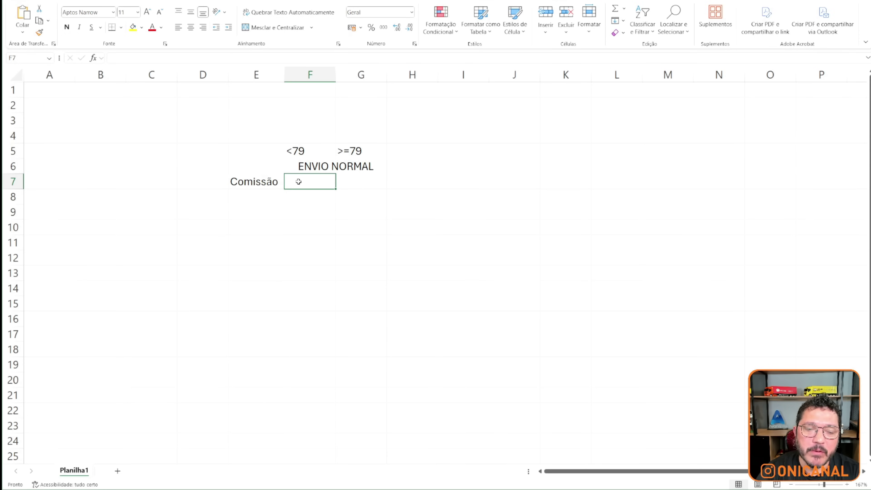
Step: Enter a 12% commission in cell F7 for the <79 price range
{"action": "type", "text": "12"}
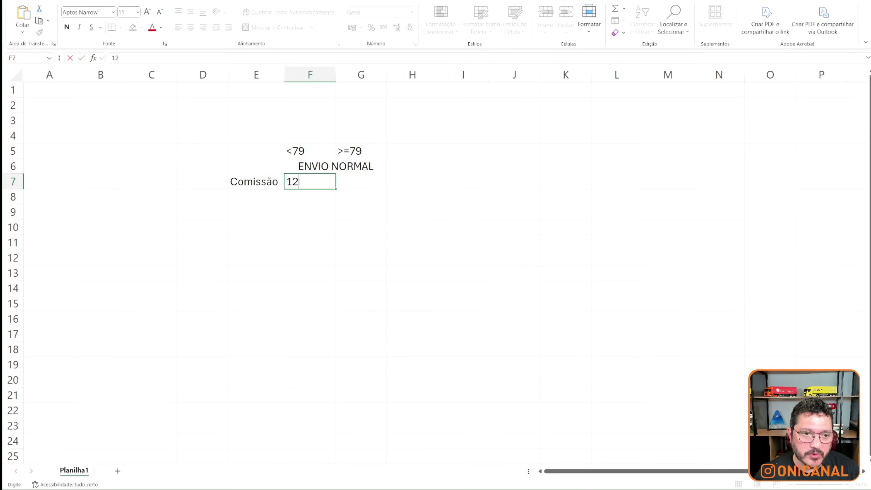
{"action": "type", "text": "%"}
{"action": "key", "text": "Return"}
{"action": "left_click", "coordinate": [298, 182]}
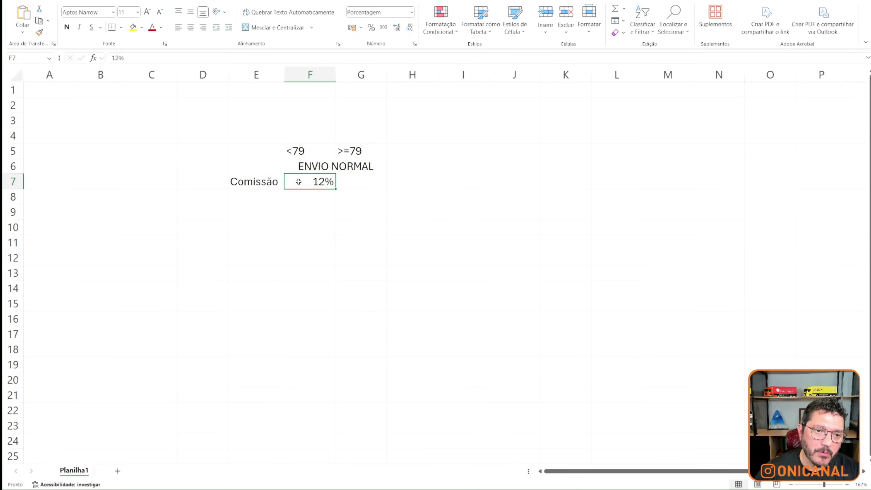
Step: Center the contents of columns F and G horizontally
{"action": "left_click_drag", "start_coordinate": [319, 74], "coordinate": [343, 74]}
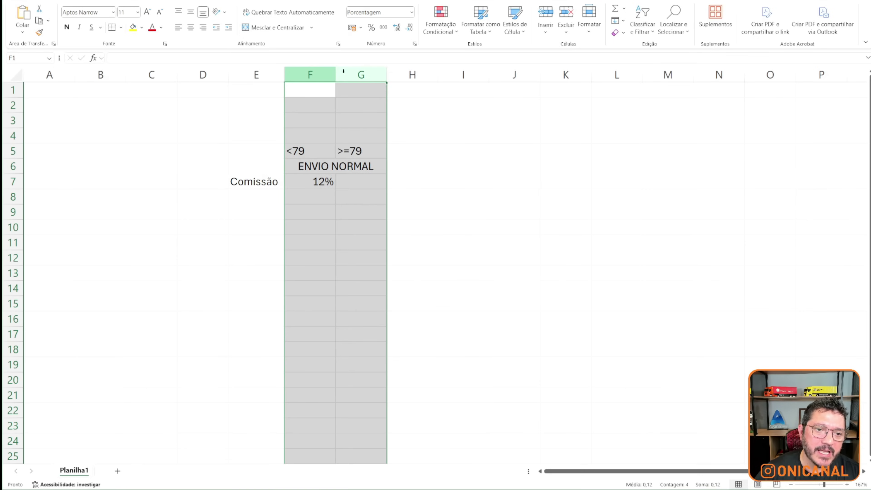
{"action": "left_click", "coordinate": [191, 27]}
{"action": "left_click", "coordinate": [344, 222]}
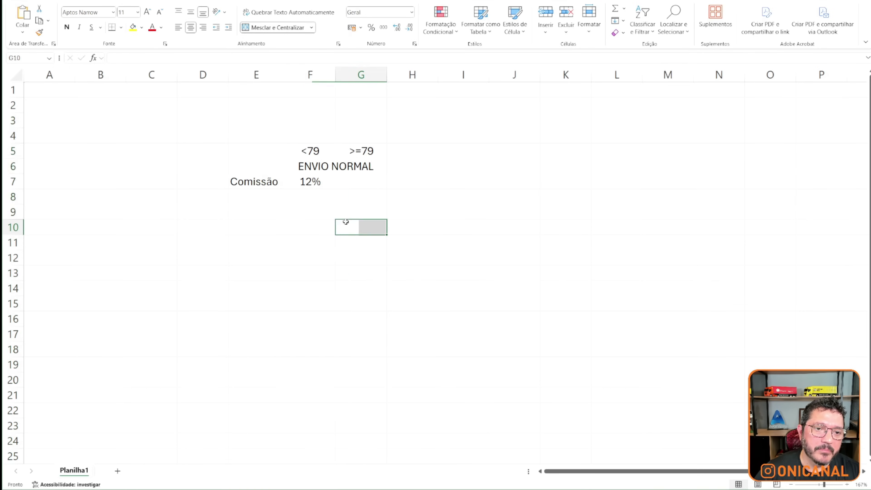
Step: Enter a 12% commission in cell G7 for the >=79 price range
{"action": "left_click", "coordinate": [342, 183]}
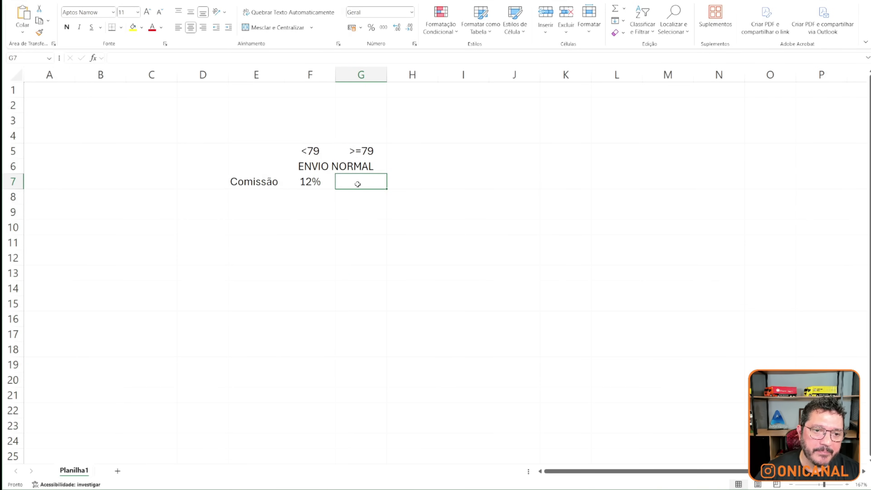
{"action": "type", "text": "12%"}
{"action": "key", "text": "Return"}
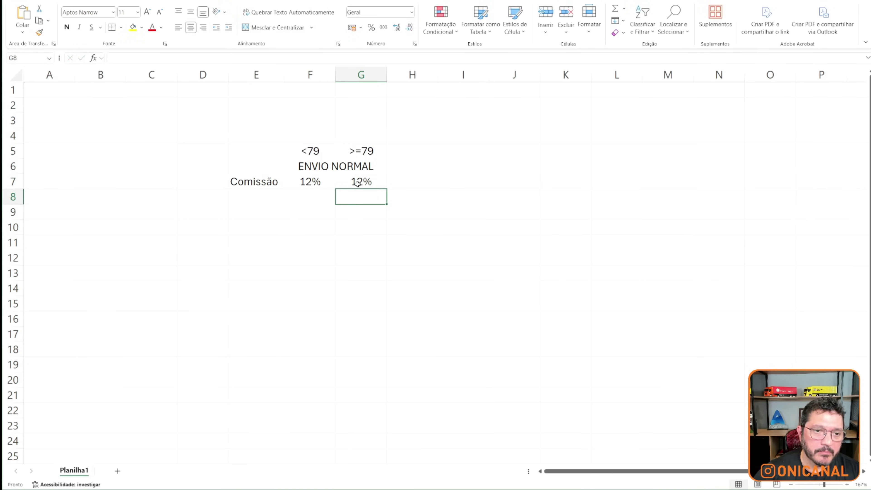
{"action": "left_click", "coordinate": [302, 152]}
{"action": "left_click", "coordinate": [370, 148]}
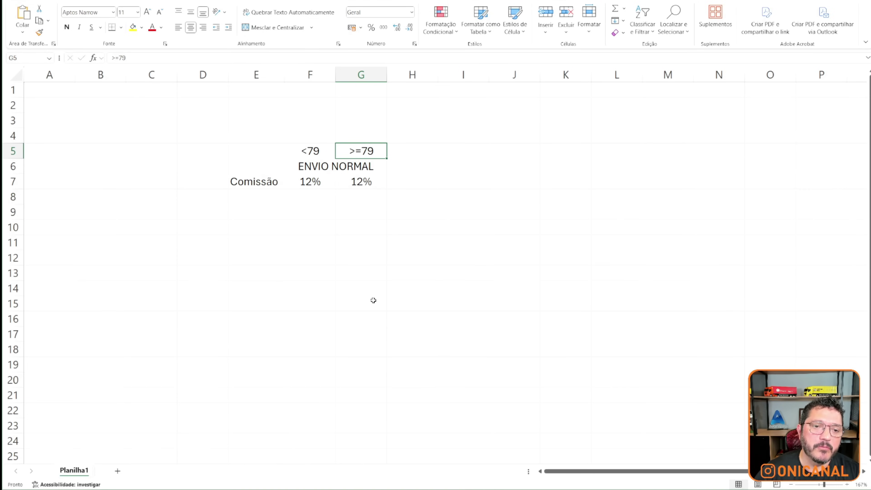
Step: Add a "Taxa Fixa" row in E8, with 6 in F8 and 0 in G8
{"action": "left_click", "coordinate": [257, 194]}
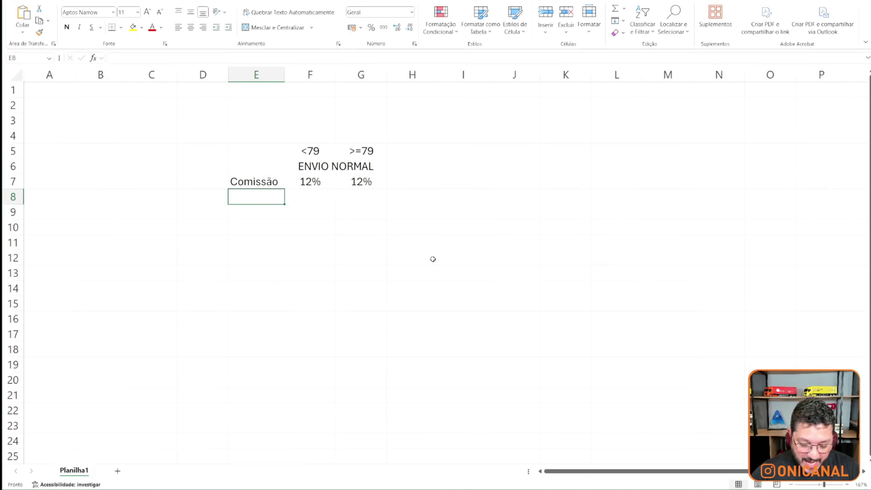
{"action": "type", "text": "tAXA Fixa"}
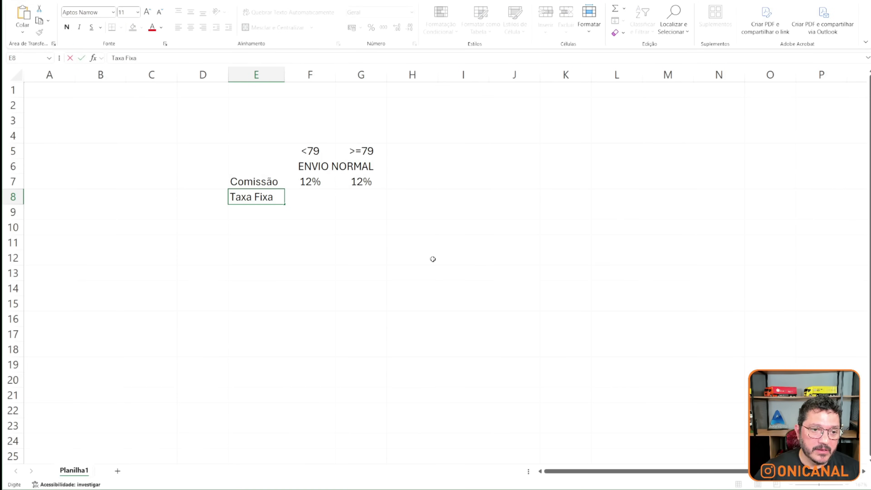
{"action": "key", "text": "Tab"}
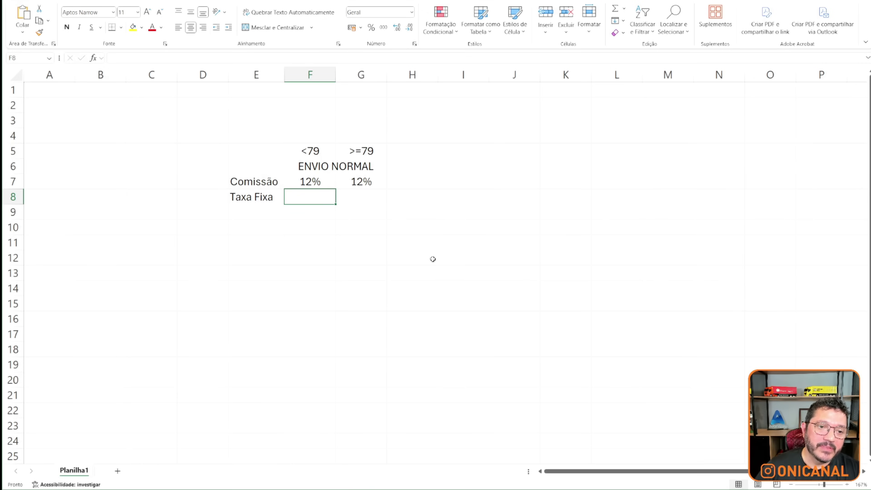
{"action": "left_click", "coordinate": [313, 151]}
{"action": "left_click", "coordinate": [311, 198]}
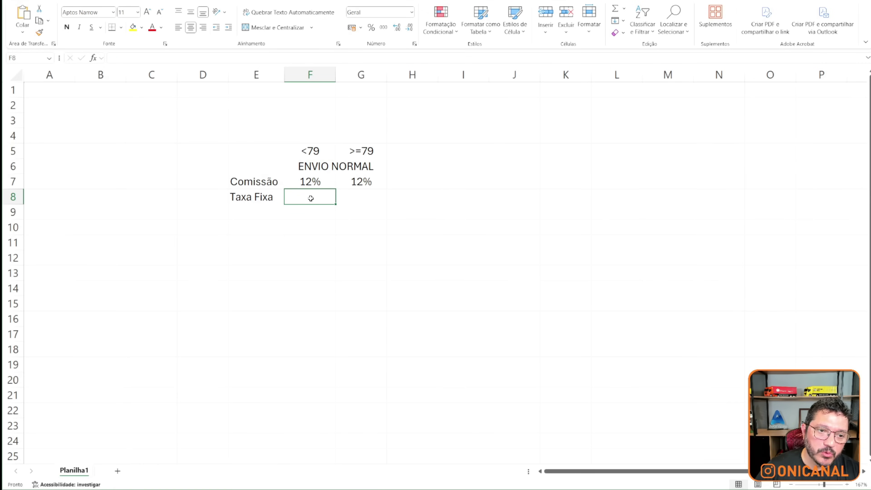
{"action": "type", "text": "6"}
{"action": "key", "text": "Return"}
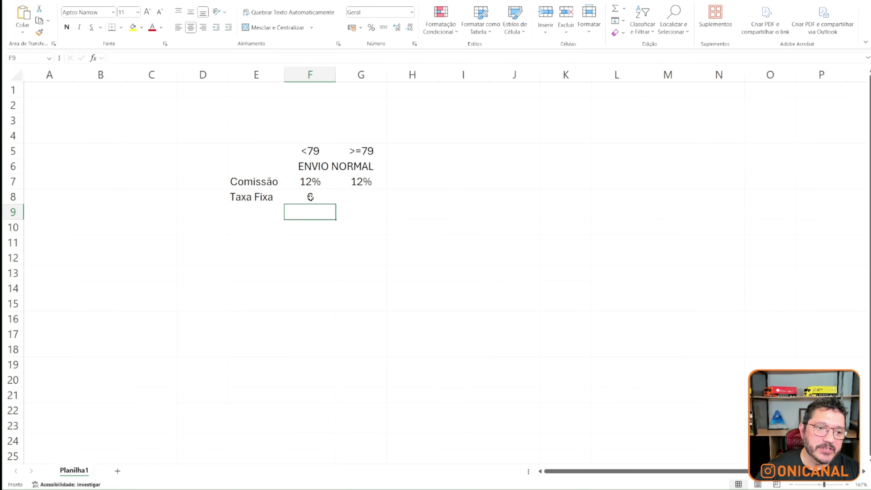
{"action": "left_click", "coordinate": [348, 196]}
{"action": "type", "text": "0"}
{"action": "key", "text": "Return"}
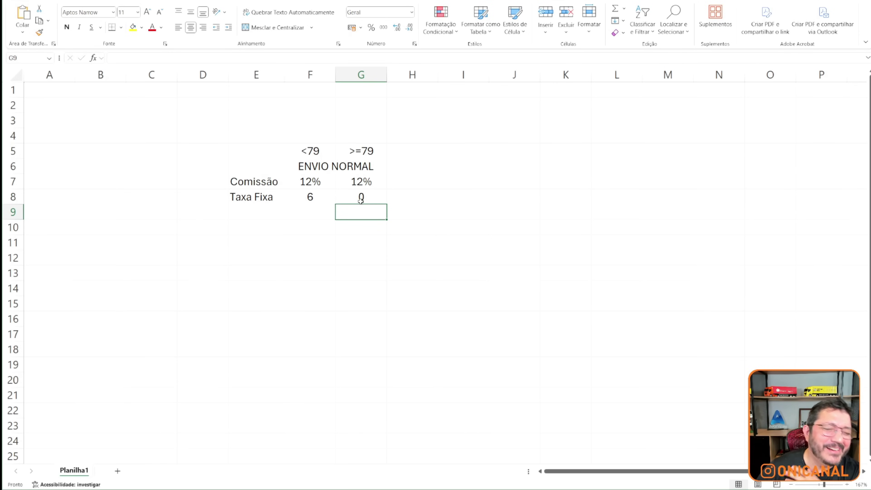
Step: Format cells F8:G9 as currency (Moeda) in R$ and re-enter 0 in G8
{"action": "left_click_drag", "start_coordinate": [321, 197], "coordinate": [363, 209]}
{"action": "right_click", "coordinate": [362, 209]}
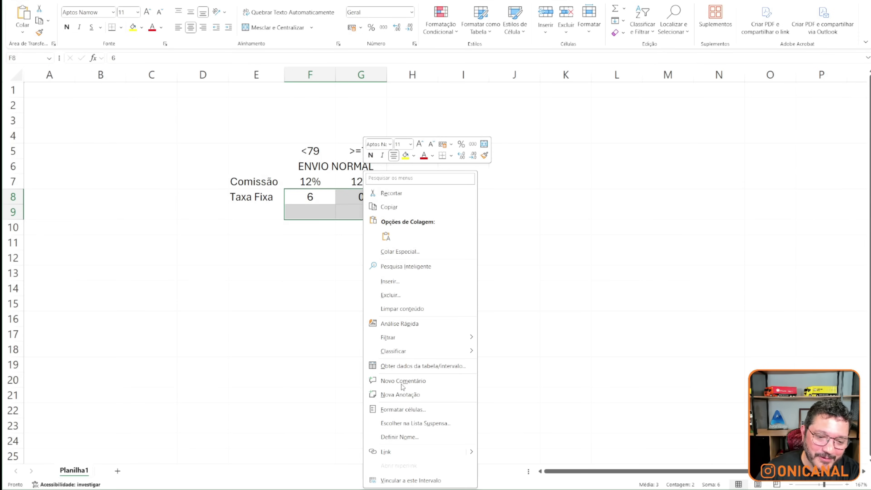
{"action": "key", "text": "Escape"}
{"action": "left_click", "coordinate": [422, 242]}
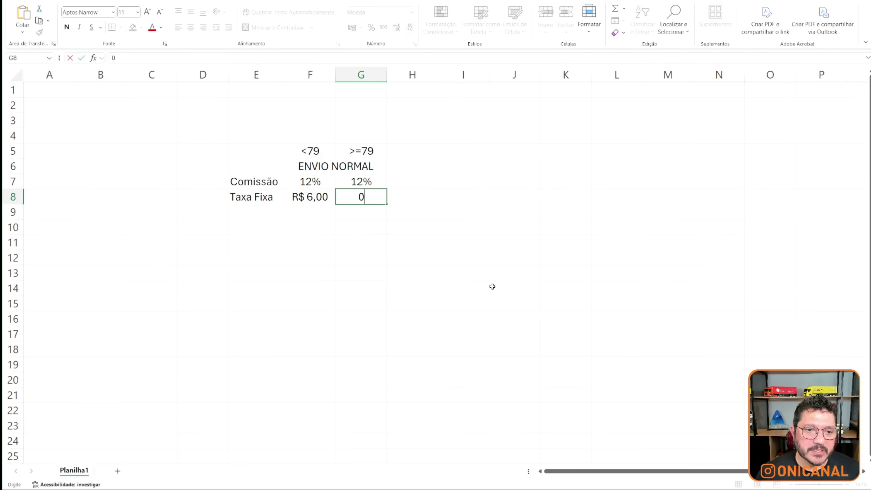
Step: Add a "Frete" row label in E9 and enter 0 in F9 for the <79 range
{"action": "left_click", "coordinate": [243, 209]}
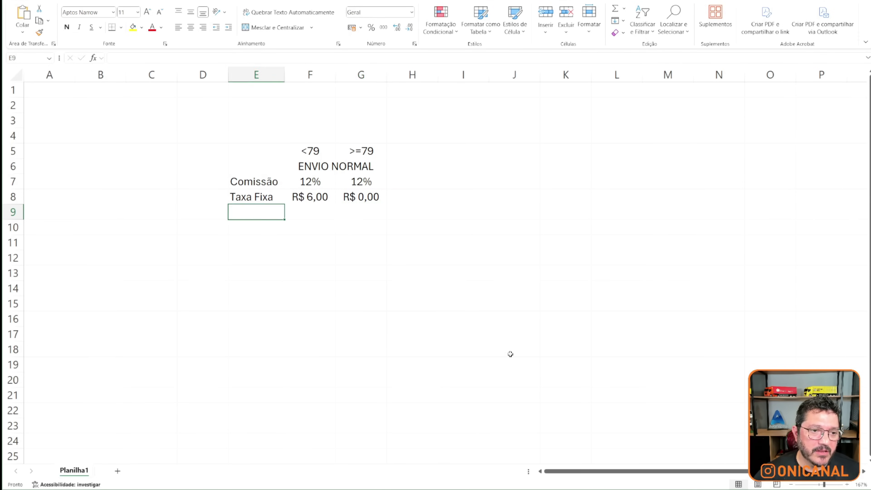
{"action": "type", "text": "Frete"}
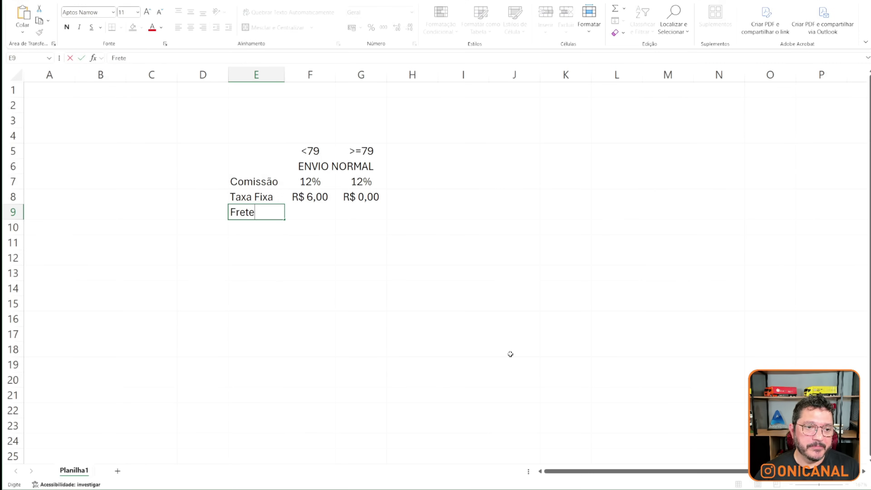
{"action": "key", "text": "Tab"}
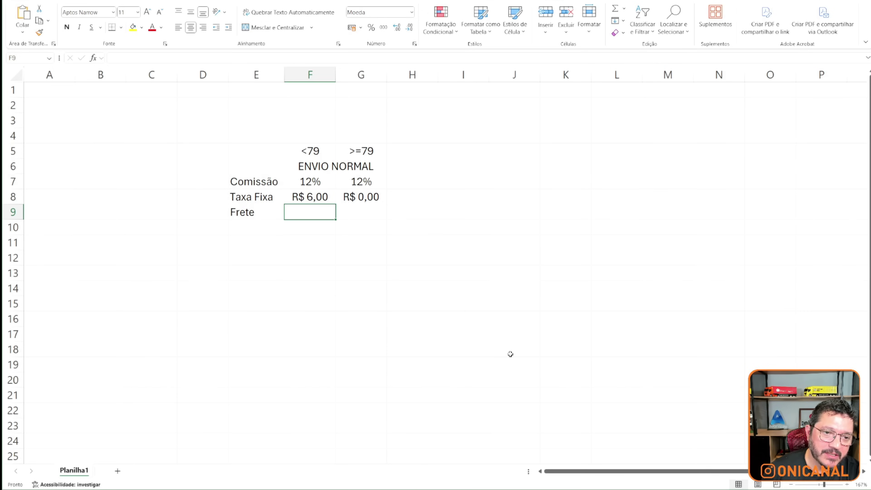
{"action": "type", "text": "0"}
{"action": "key", "text": "Return"}
{"action": "key", "text": "Up"}
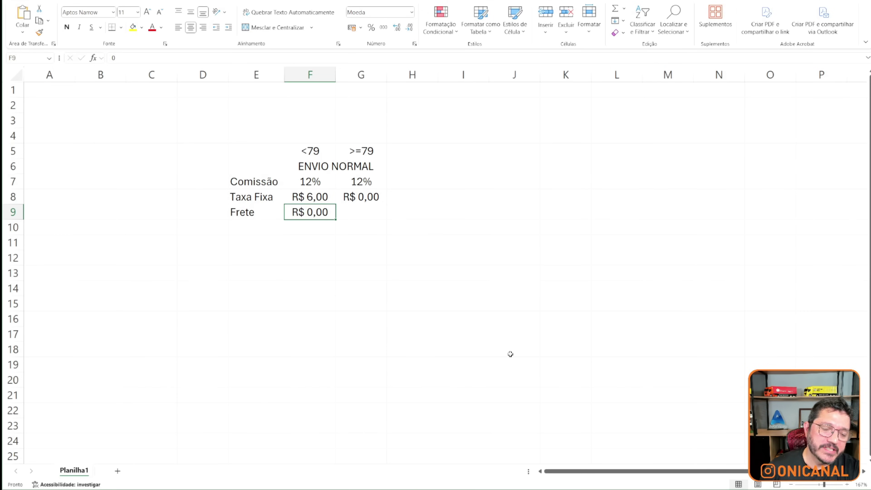
Step: Enter a shipping cost of 23 in cell G9 for the >=79 range
{"action": "key", "text": "Up"}
{"action": "key", "text": "Up"}
{"action": "key", "text": "Up"}
{"action": "key", "text": "Up"}
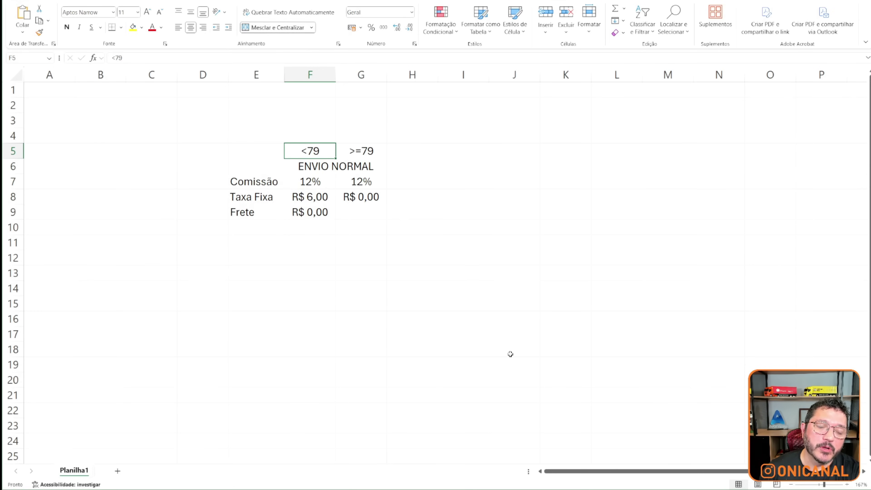
{"action": "key", "text": "Down"}
{"action": "key", "text": "Down"}
{"action": "key", "text": "Down"}
{"action": "key", "text": "Down"}
{"action": "key", "text": "Right"}
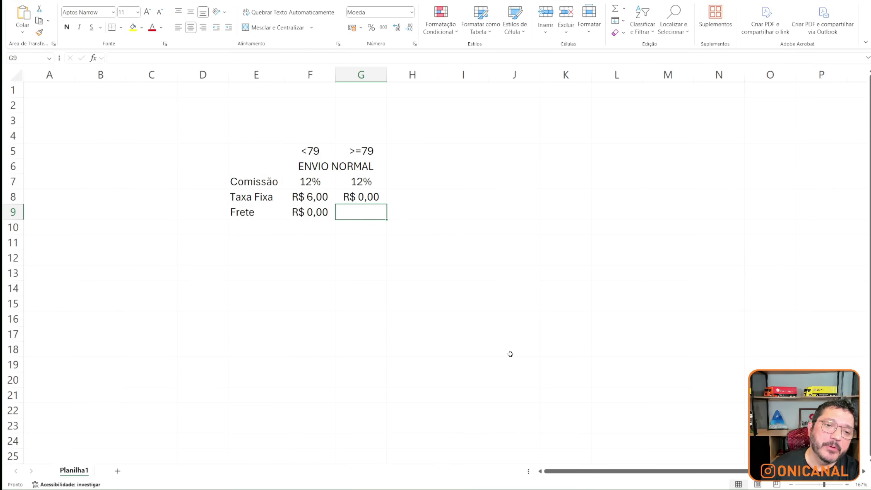
{"action": "type", "text": "23"}
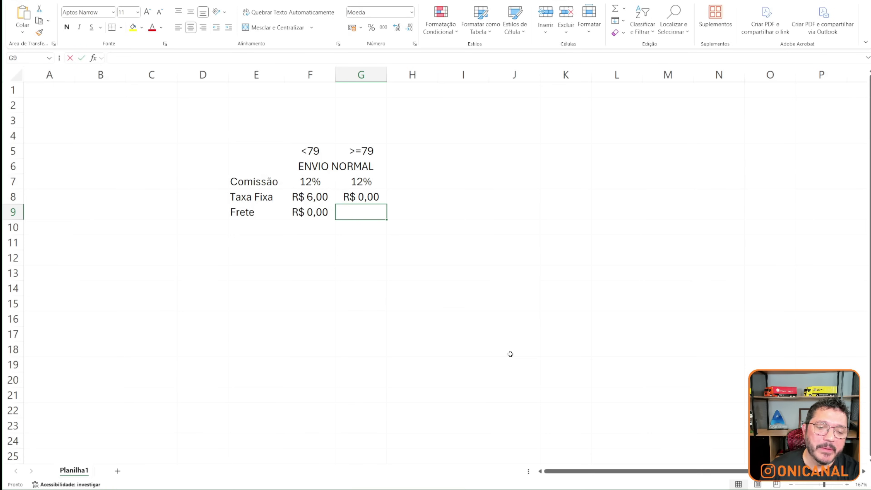
{"action": "key", "text": "Return"}
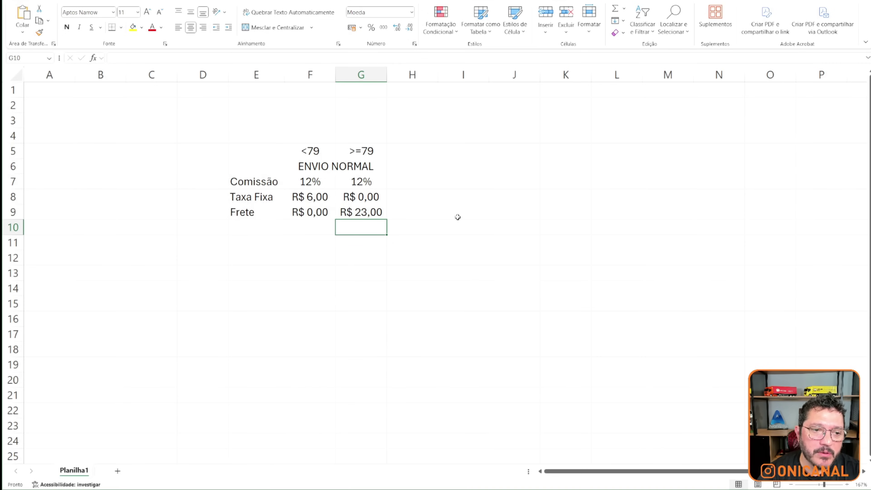
Step: Build the "ENVIO FLEX" section in H5:I7 with 12% commission in both columns and the <79 and >=79 headers copied from F5:G5
{"action": "mouse_move", "coordinate": [346, 170]}
{"action": "left_mouse_down"}
{"action": "mouse_move", "coordinate": [359, 211]}
{"action": "mouse_move", "coordinate": [484, 225]}
{"action": "left_mouse_up"}
{"action": "left_click", "coordinate": [422, 160]}
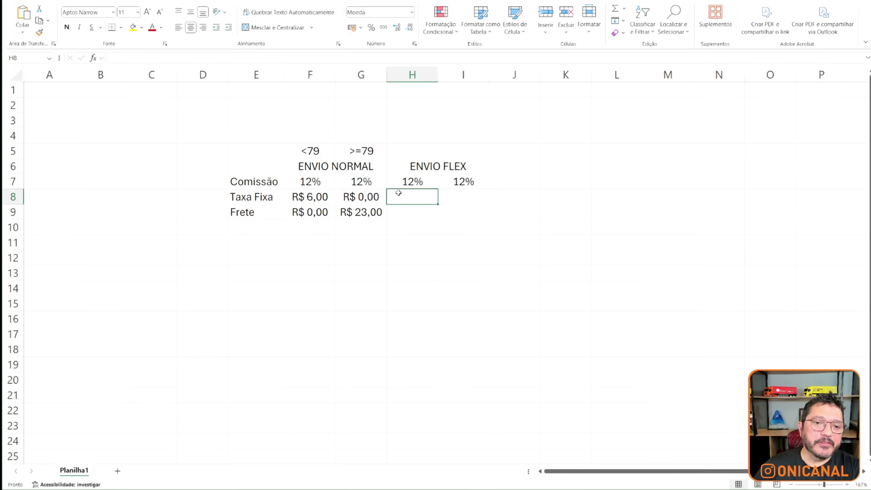
{"action": "left_click_drag", "start_coordinate": [321, 150], "coordinate": [340, 150]}
{"action": "key", "text": "ctrl+c"}
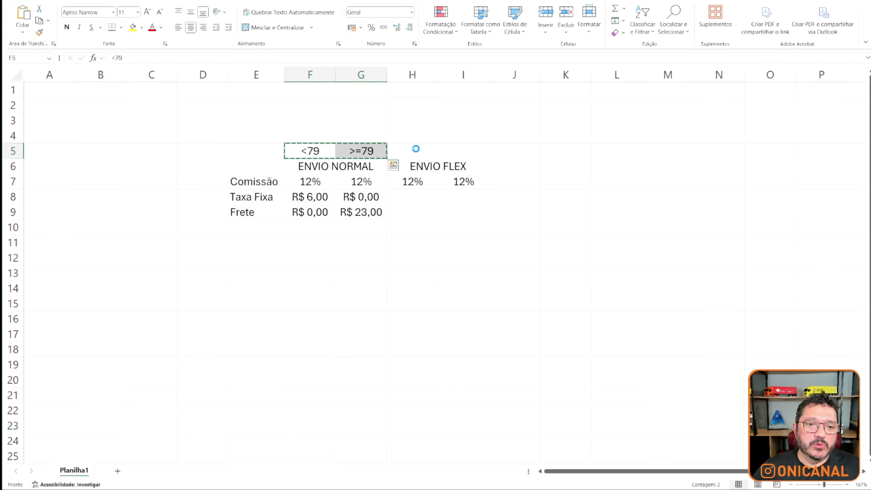
{"action": "left_click", "coordinate": [417, 148]}
{"action": "key", "text": "ctrl+v"}
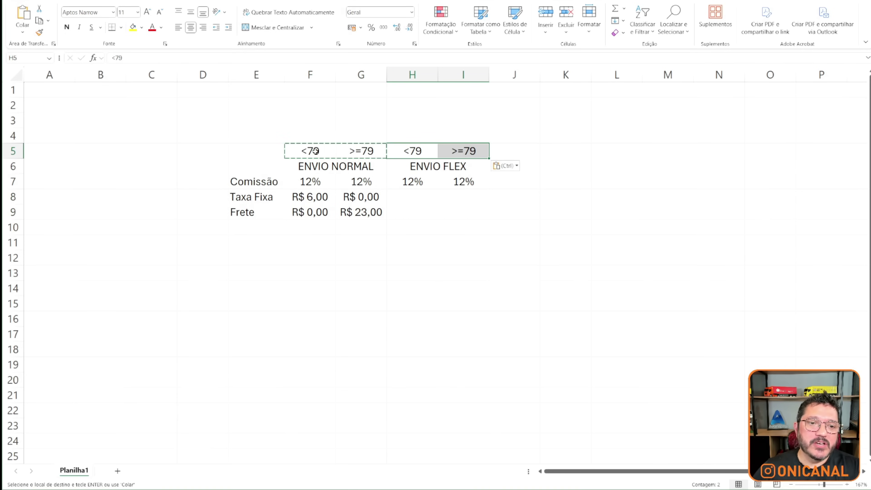
{"action": "left_click", "coordinate": [414, 150]}
{"action": "left_click", "coordinate": [427, 181]}
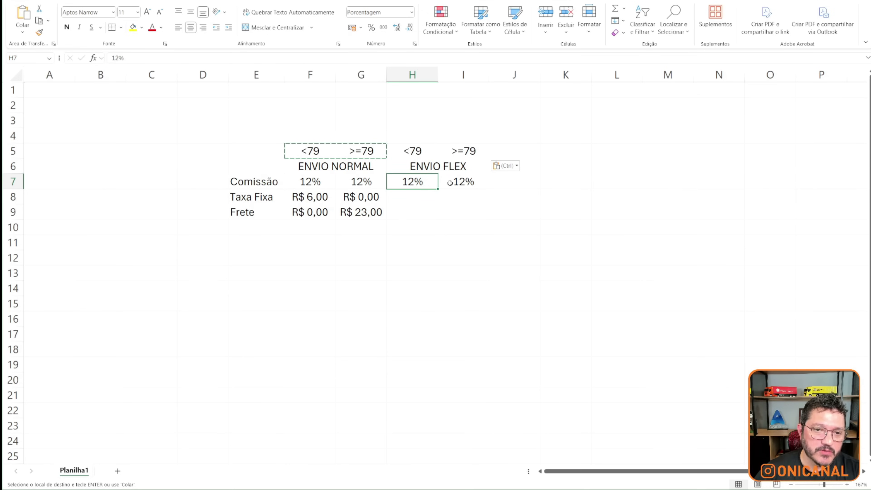
{"action": "left_click", "coordinate": [415, 196]}
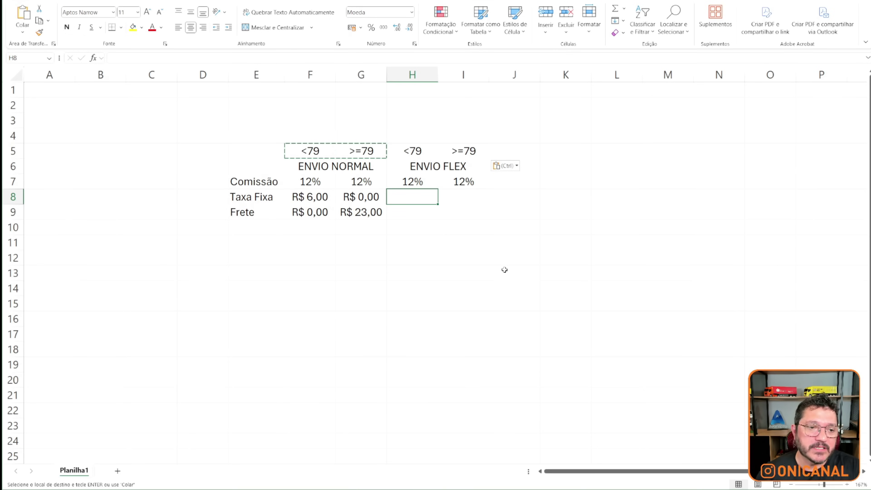
{"action": "key", "text": "Escape"}
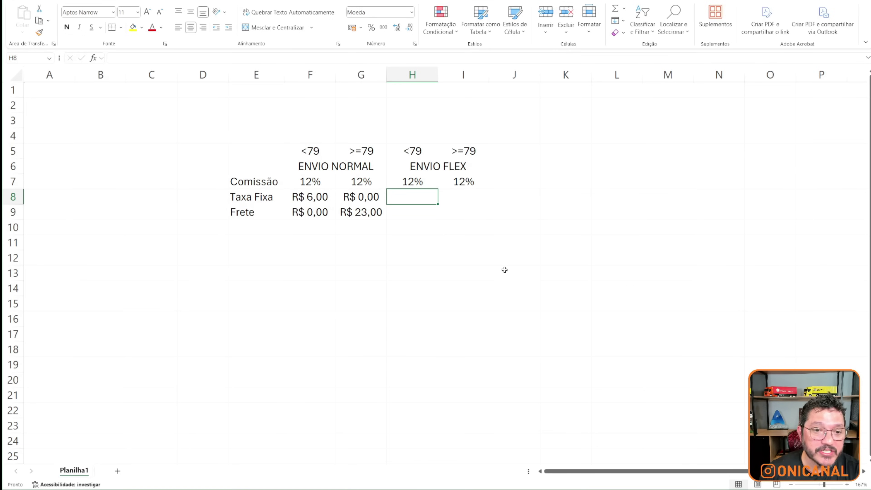
Step: Enter the Taxa Fixa for ENVIO FLEX: 6 in H8 for <79 and 0 in I8 for >=79
{"action": "type", "text": "6"}
{"action": "key", "text": "Return"}
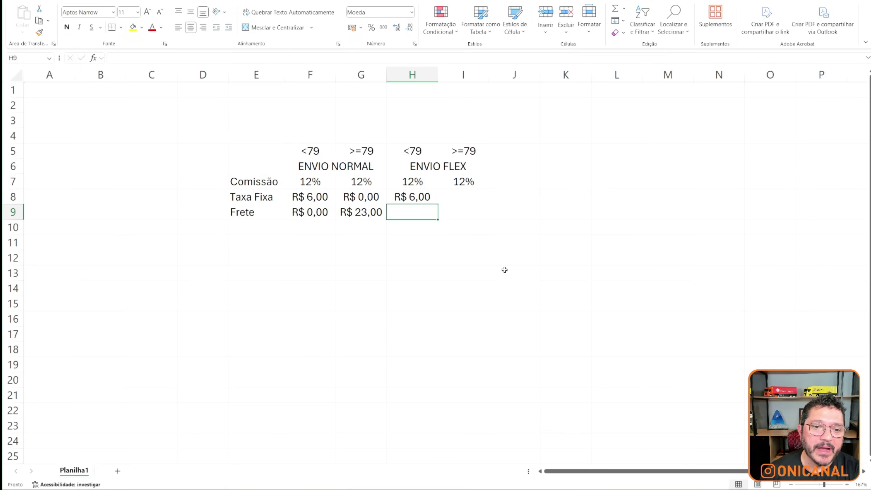
{"action": "key", "text": "Up"}
{"action": "key", "text": "Right"}
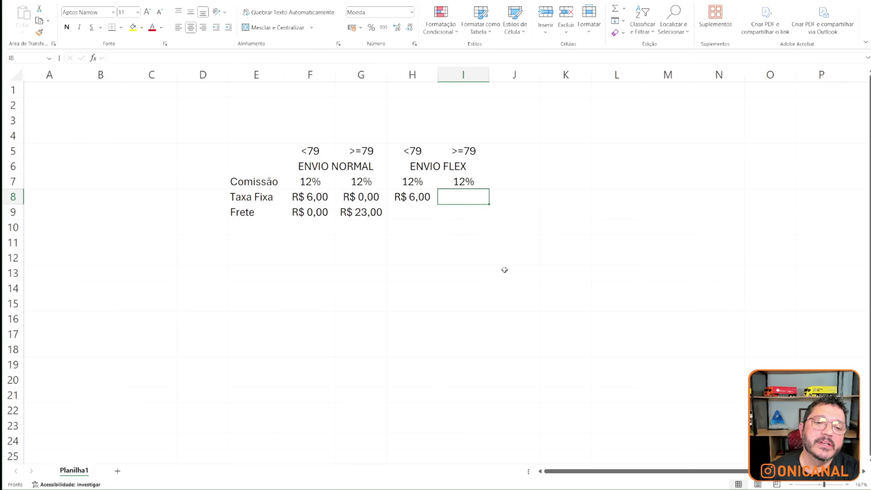
{"action": "type", "text": "0"}
{"action": "key", "text": "Return"}
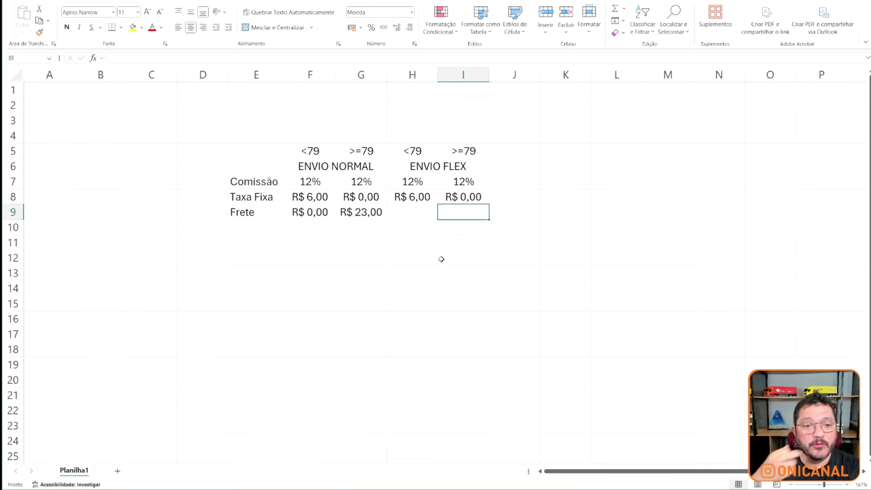
Step: Enter a Frete value of 0 in H9 and I9 for both ENVIO FLEX price ranges
{"action": "left_click", "coordinate": [407, 212]}
{"action": "type", "text": "0"}
{"action": "key", "text": "Return"}
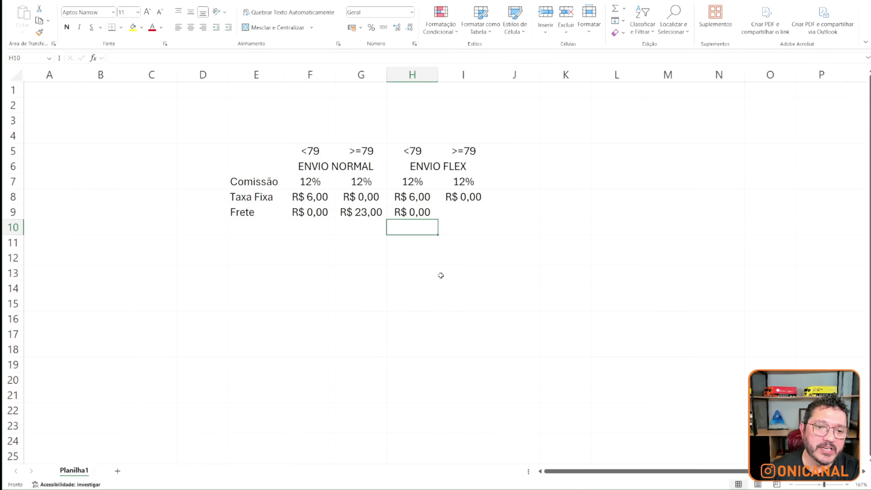
{"action": "key", "text": "Up"}
{"action": "key", "text": "Right"}
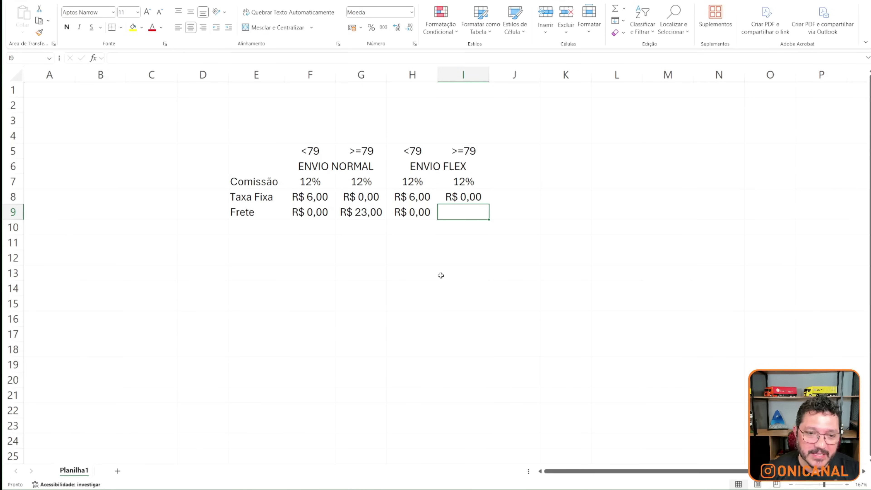
{"action": "type", "text": "0"}
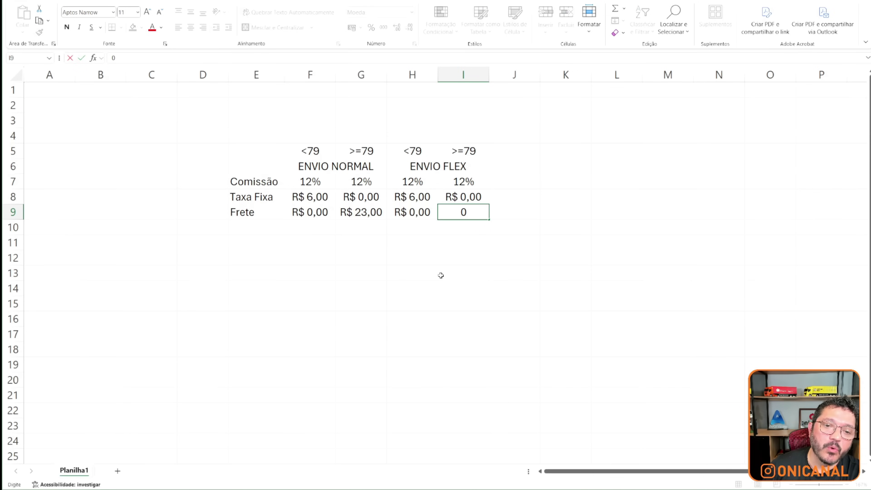
{"action": "key", "text": "Return"}
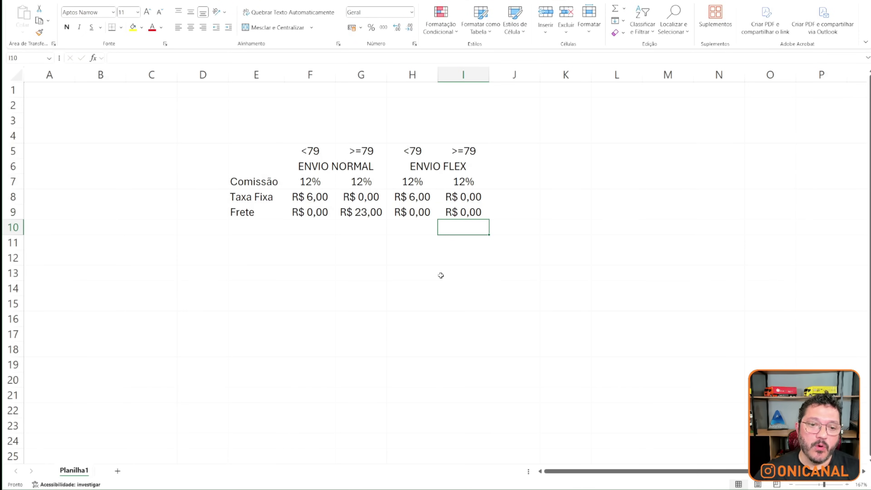
Step: Add a "COMPROU" row label in E11, leaving row 10 blank
{"action": "key", "text": "Down"}
{"action": "key", "text": "Left"}
{"action": "key", "text": "Left"}
{"action": "key", "text": "Left"}
{"action": "key", "text": "Left"}
{"action": "type", "text": "COMPRO"}
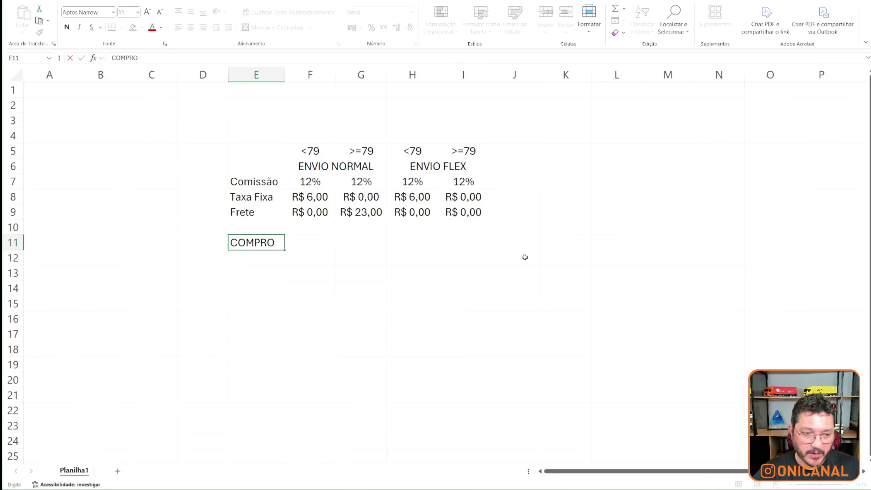
{"action": "type", "text": "U"}
Step: Enter 8,9 in H11 for the Flex <79 range and format it as centered R$ currency
{"action": "key", "text": "Right"}
{"action": "key", "text": "Right"}
{"action": "key", "text": "Right"}
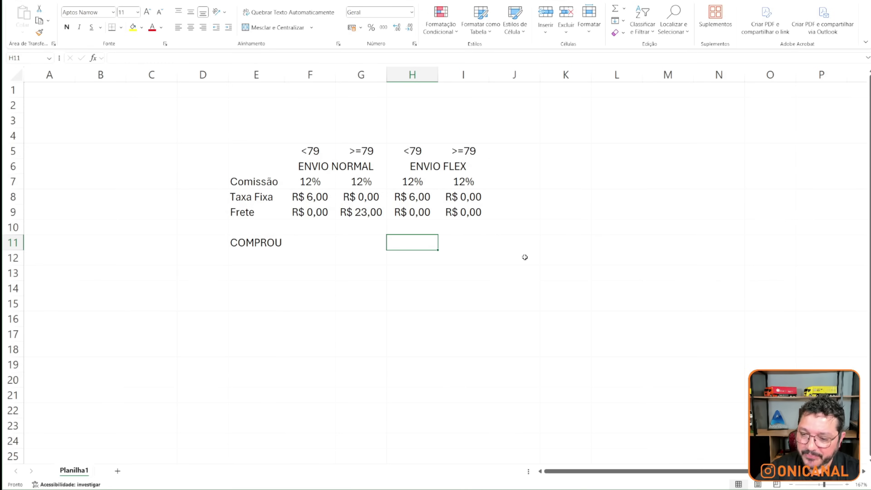
{"action": "mouse_move", "coordinate": [731, 488]}
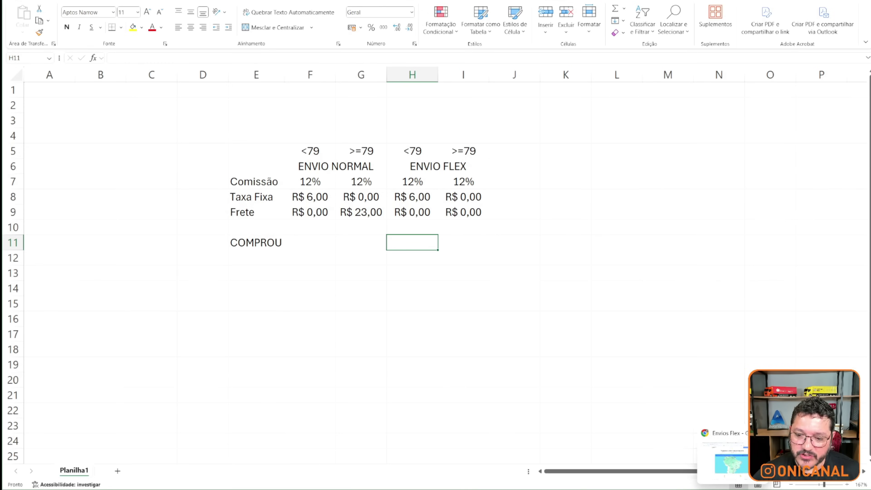
{"action": "type", "text": "8,9"}
{"action": "key", "text": "Return"}
{"action": "key", "text": "Up"}
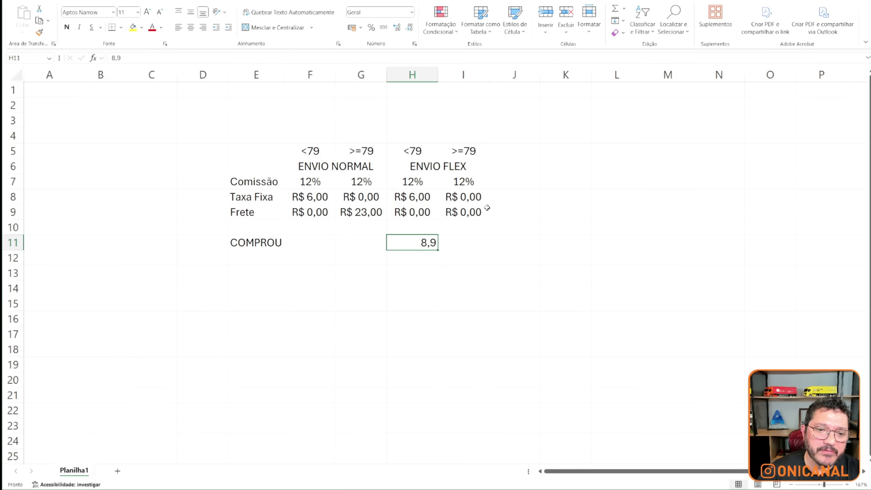
{"action": "right_click", "coordinate": [418, 239]}
{"action": "left_click", "coordinate": [469, 412]}
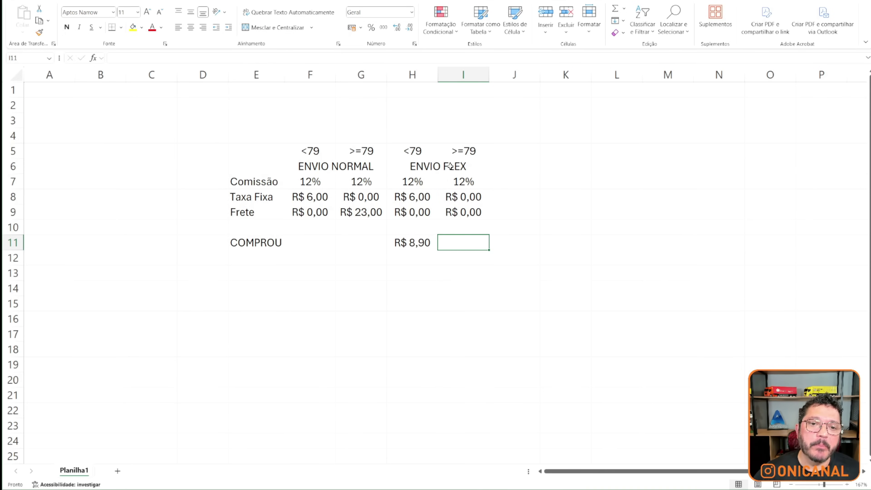
Step: Copy the 0 shipping value with its currency format from I9 into I11
{"action": "left_click", "coordinate": [465, 151]}
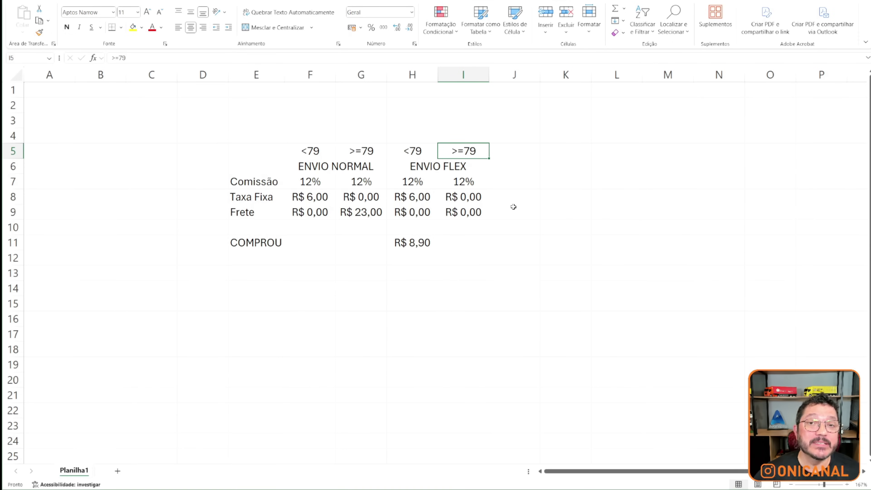
{"action": "left_click", "coordinate": [462, 210]}
{"action": "key", "text": "ctrl+c"}
{"action": "left_click", "coordinate": [446, 243]}
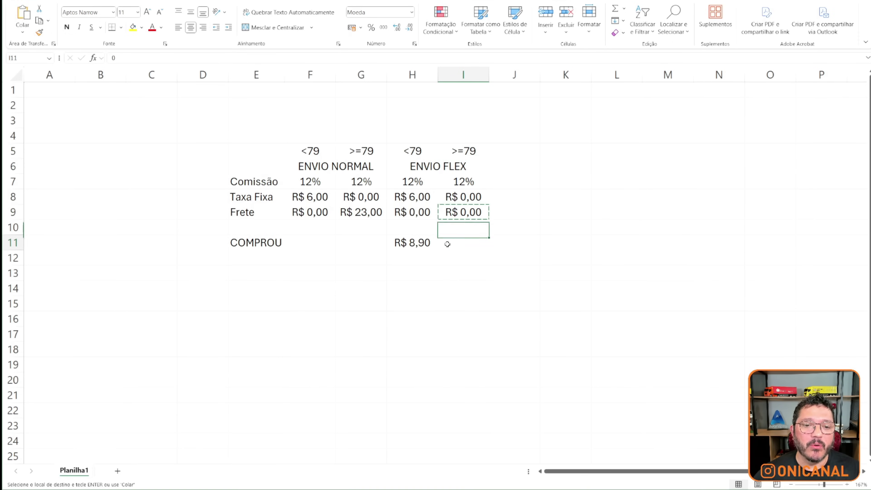
{"action": "key", "text": "ctrl+v"}
{"action": "left_click", "coordinate": [521, 231]}
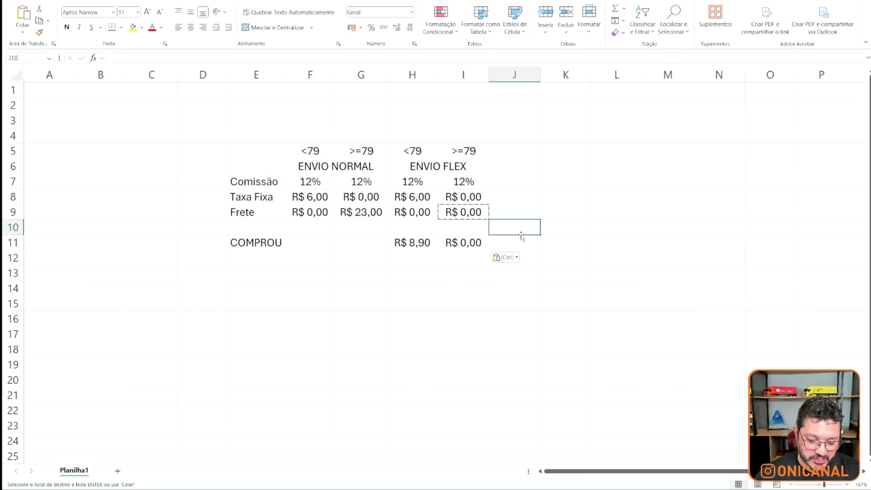
{"action": "key", "text": "Escape"}
{"action": "left_click", "coordinate": [462, 245]}
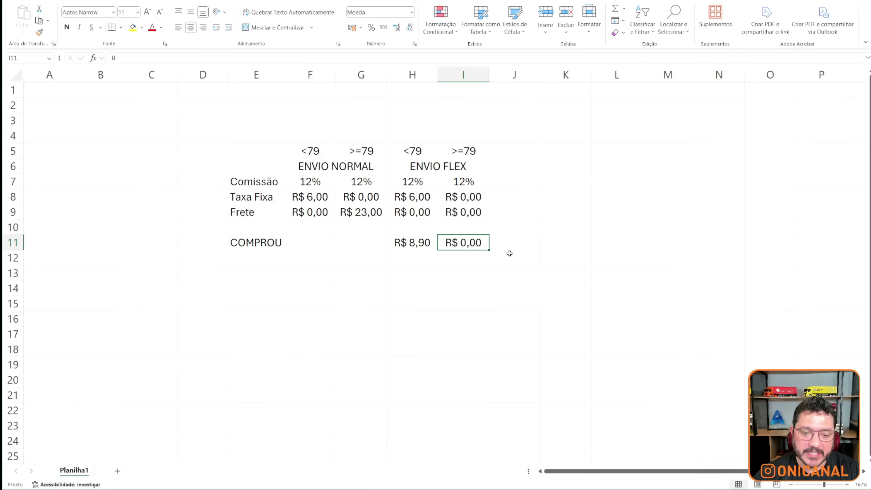
Step: Replace the value in I11 with the formula =H11*0,1
{"action": "left_click_drag", "start_coordinate": [254, 242], "coordinate": [446, 242]}
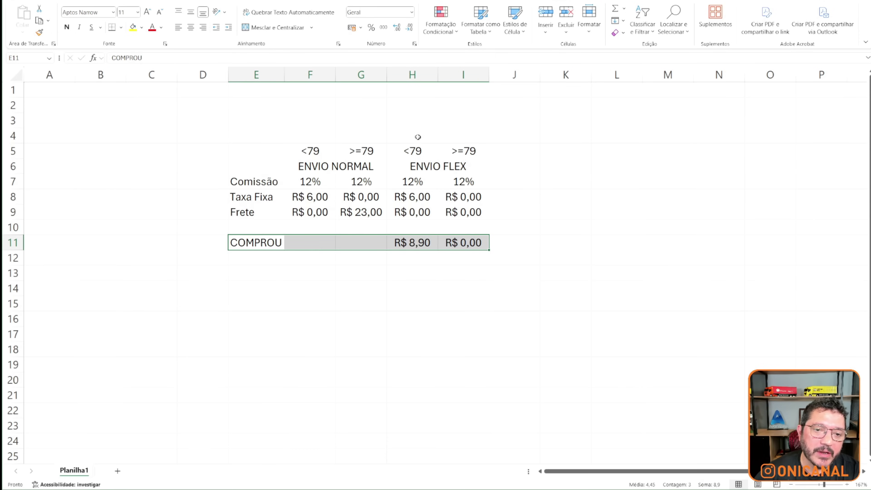
{"action": "left_click", "coordinate": [412, 242]}
{"action": "left_click", "coordinate": [459, 241]}
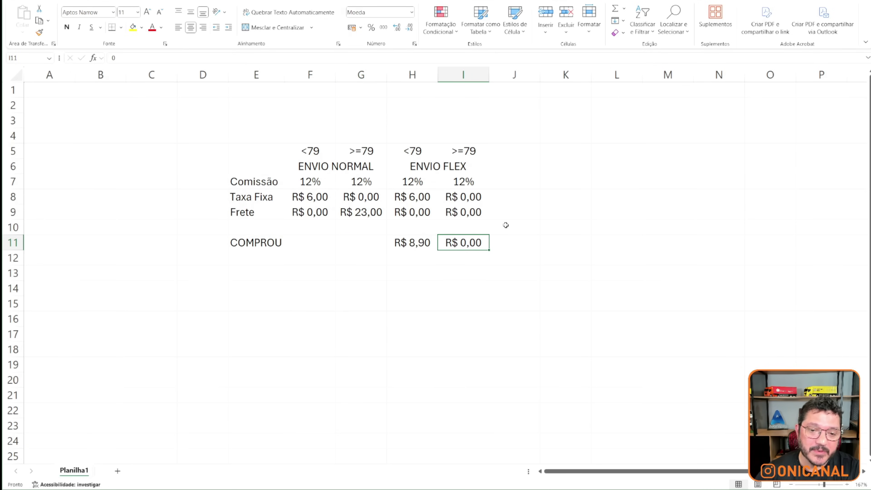
{"action": "type", "text": "="}
{"action": "left_click", "coordinate": [423, 242]}
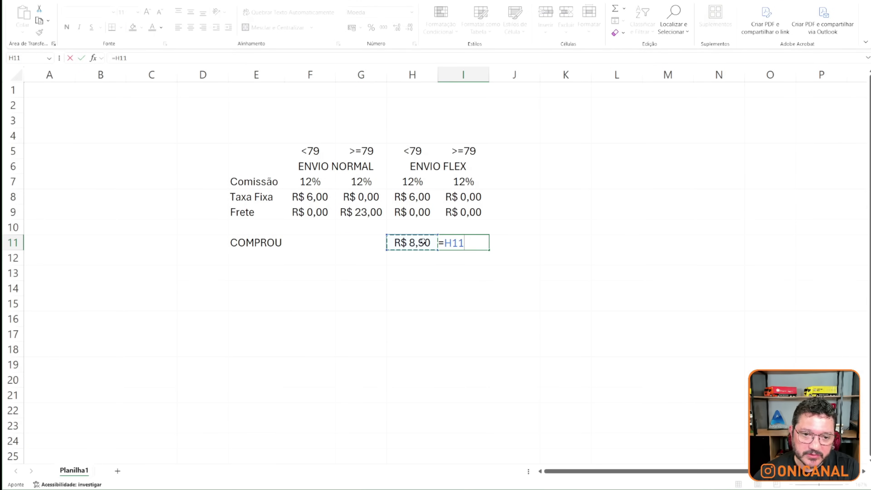
{"action": "type", "text": "*0,1"}
{"action": "key", "text": "Return"}
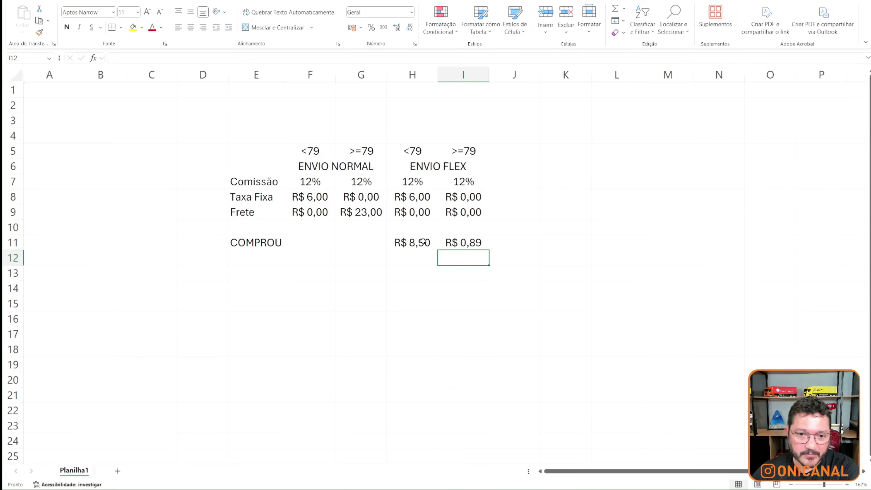
{"action": "left_click", "coordinate": [466, 242]}
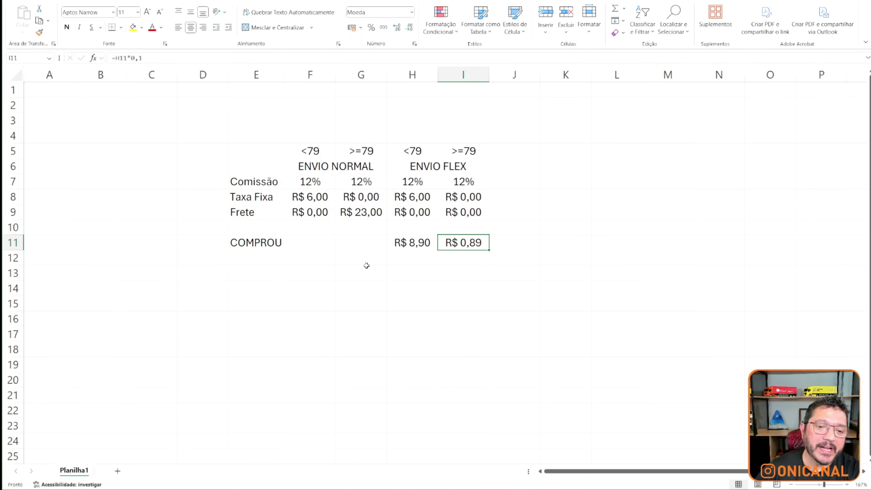
{"action": "left_click", "coordinate": [422, 242]}
{"action": "left_click", "coordinate": [467, 239]}
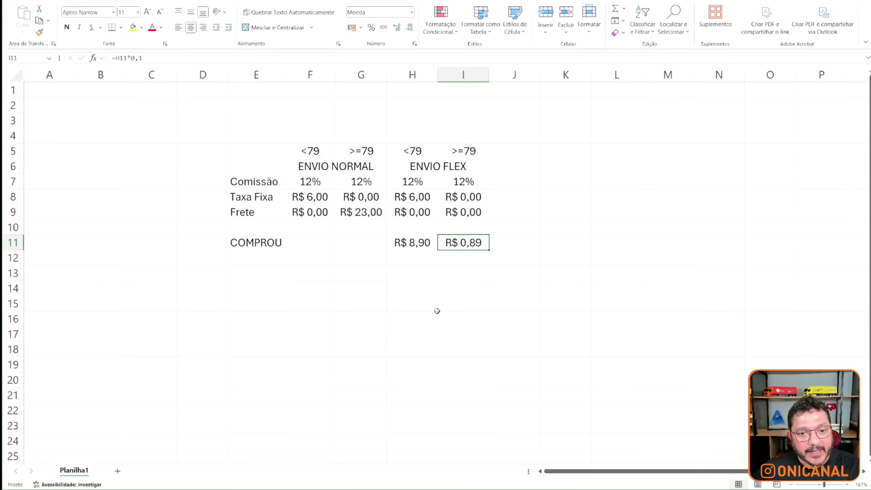
{"action": "left_click_drag", "start_coordinate": [400, 242], "coordinate": [486, 246]}
{"action": "left_click", "coordinate": [367, 289]}
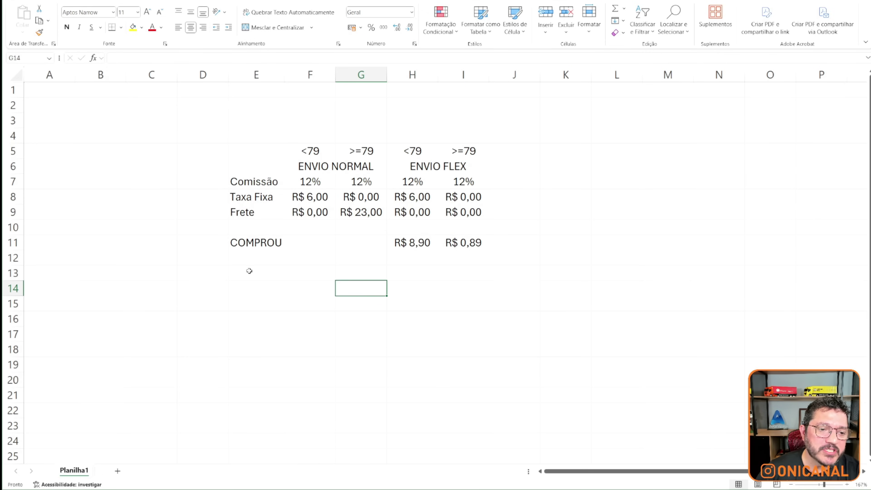
Step: Add an "R3" row label in E12, directly below COMPROU
{"action": "left_click", "coordinate": [247, 255]}
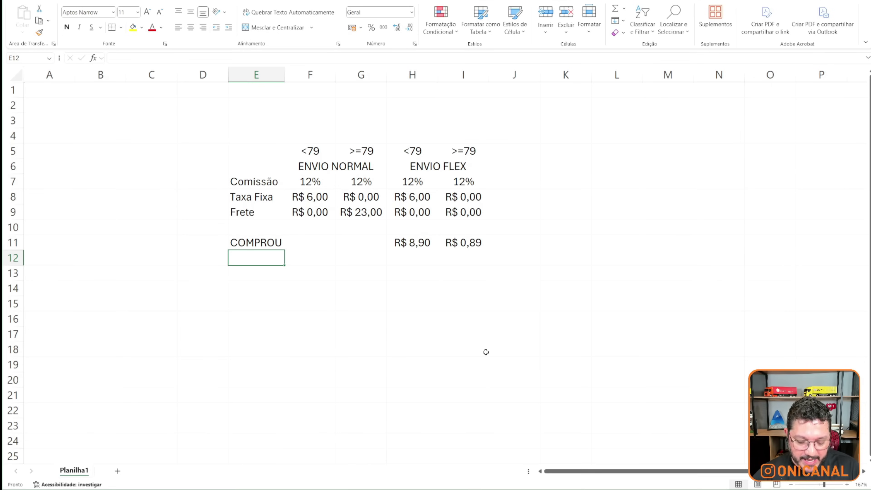
{"action": "type", "text": "R"}
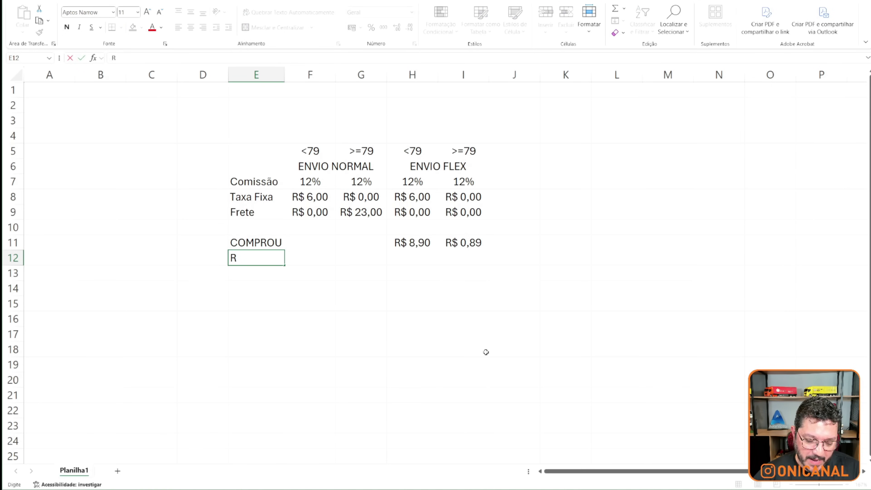
{"action": "type", "text": "3"}
{"action": "key", "text": "Return"}
Step: Enter 11,9 in H12 for the R3 row and fill it across to I12
{"action": "key", "text": "Up"}
{"action": "key", "text": "Right"}
{"action": "key", "text": "Right"}
{"action": "key", "text": "Right"}
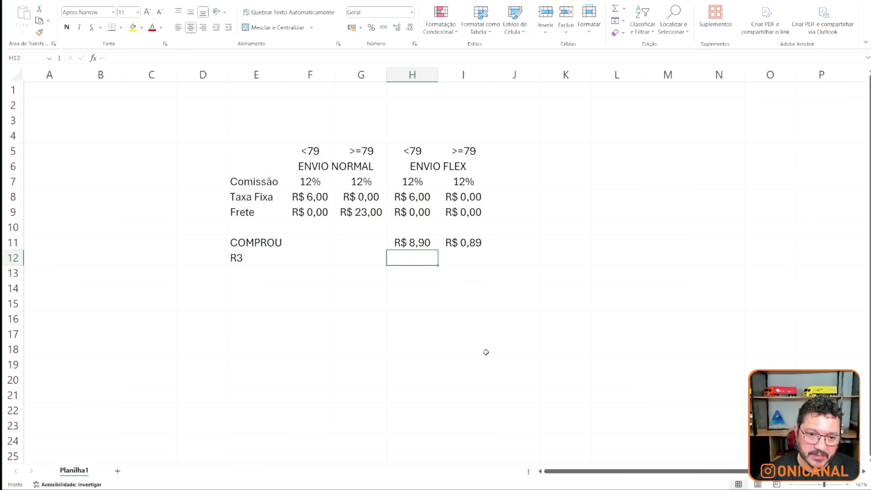
{"action": "type", "text": "1"}
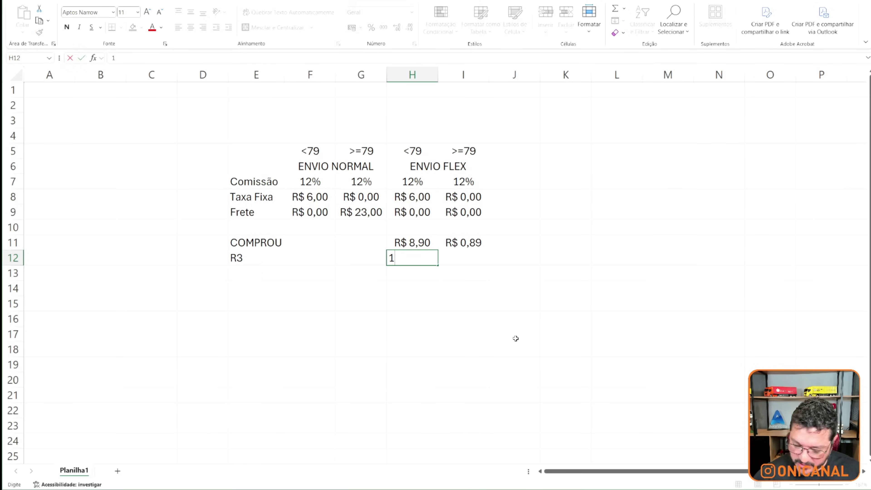
{"action": "type", "text": "1,9"}
{"action": "key", "text": "Return"}
{"action": "left_click_drag", "start_coordinate": [438, 265], "coordinate": [489, 265]}
{"action": "left_click", "coordinate": [435, 332]}
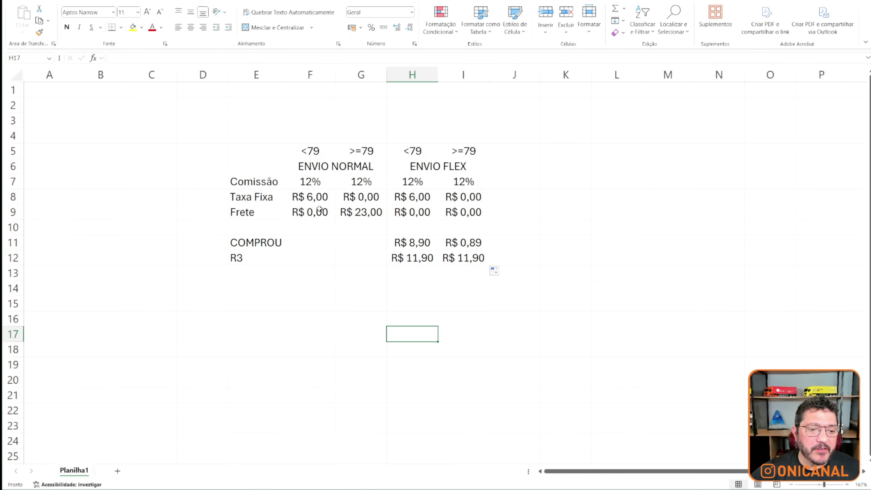
Step: Add a "VENDEU" row label in E14 and enter 50 in F14
{"action": "left_click", "coordinate": [251, 291]}
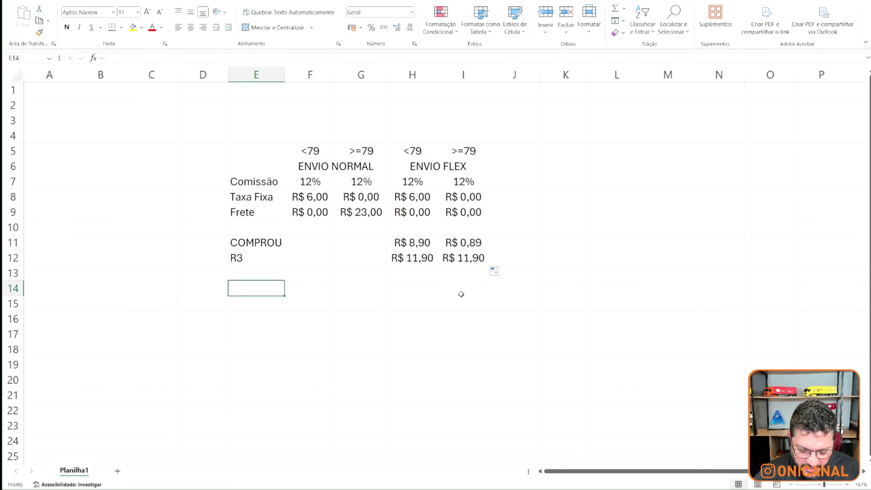
{"action": "type", "text": "VENDEU"}
{"action": "key", "text": "Tab"}
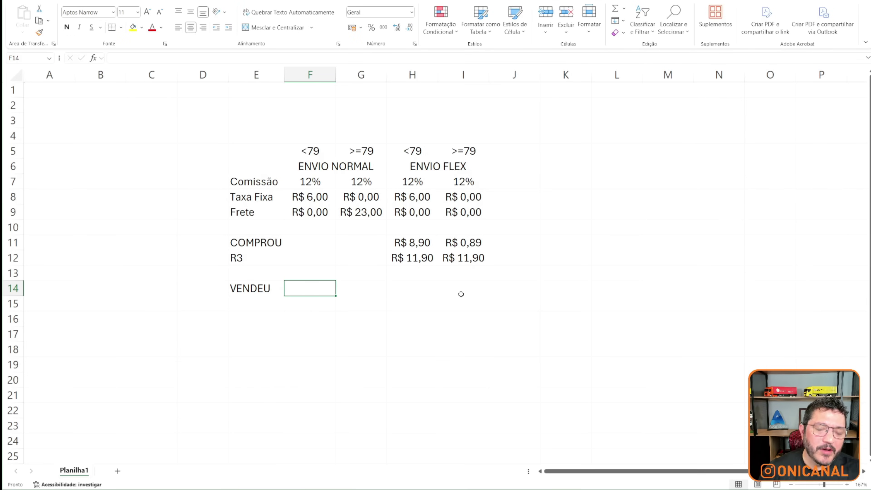
{"action": "type", "text": "50"}
{"action": "key", "text": "Return"}
Step: Add a "CUSTO" row label in E15 with 20 in F15, and show F14:F15 as R$ currency
{"action": "key", "text": "Left"}
{"action": "type", "text": "CUSTO"}
{"action": "key", "text": "Tab"}
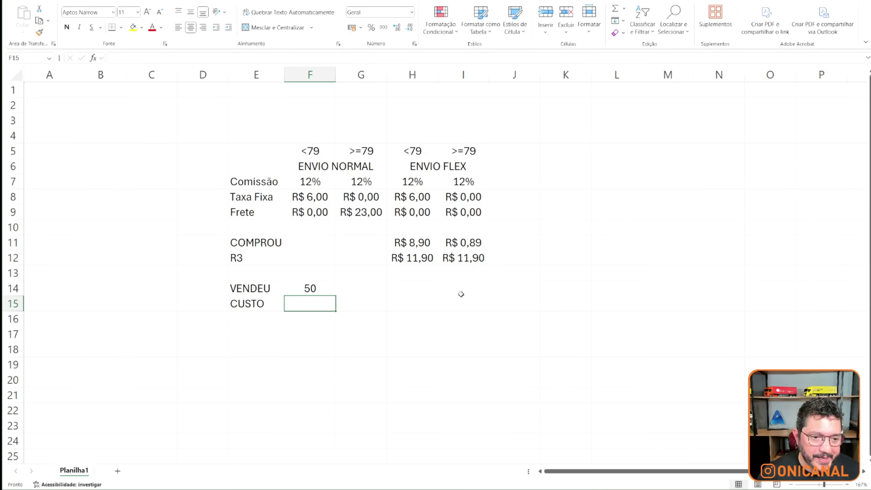
{"action": "type", "text": "20"}
{"action": "key", "text": "Return"}
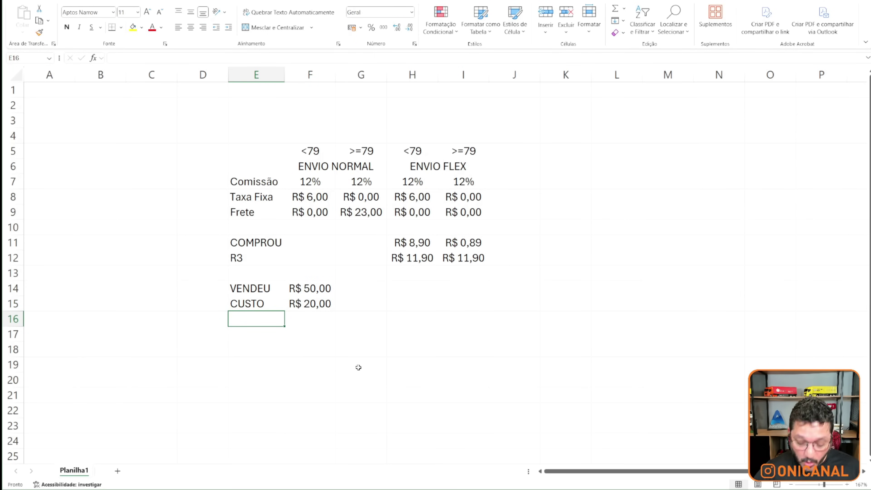
Step: Add a "LUCRO" row label in E16 and start the profit formula in F16 with =F14-F7*F14
{"action": "type", "text": "LUCRO"}
{"action": "key", "text": "Return"}
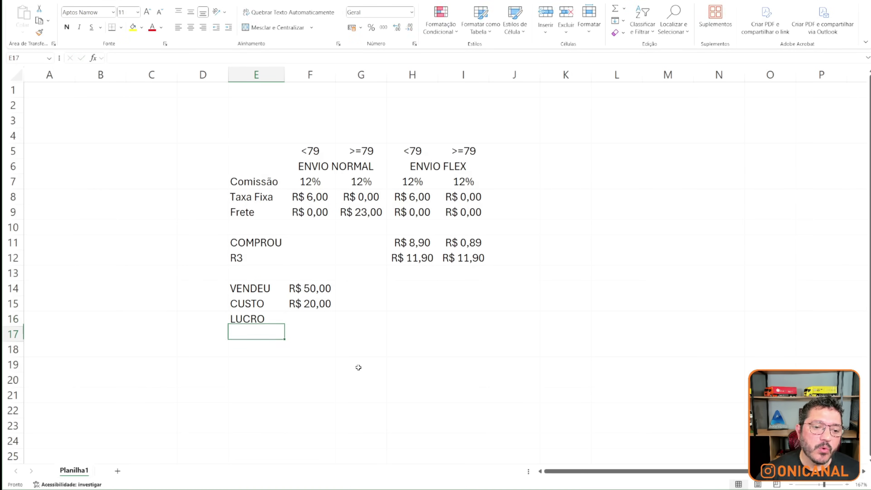
{"action": "key", "text": "Up"}
{"action": "key", "text": "Right"}
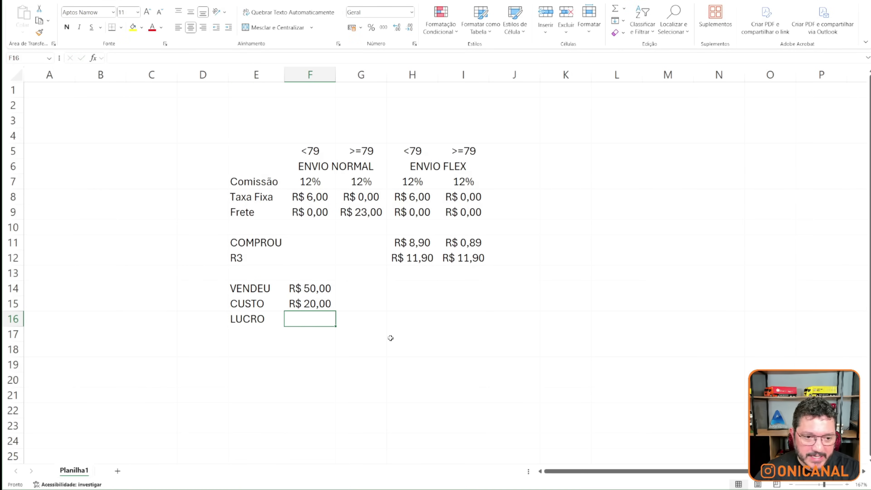
{"action": "type", "text": "="}
{"action": "left_click", "coordinate": [297, 288]}
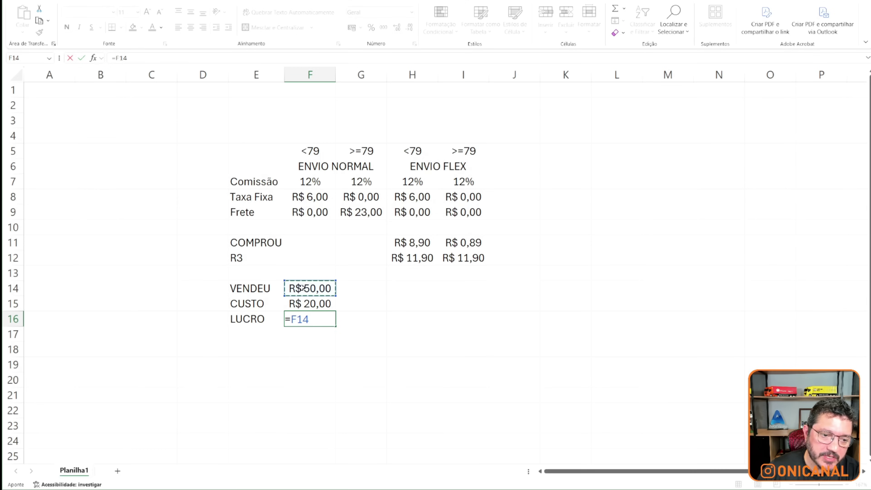
{"action": "type", "text": "-"}
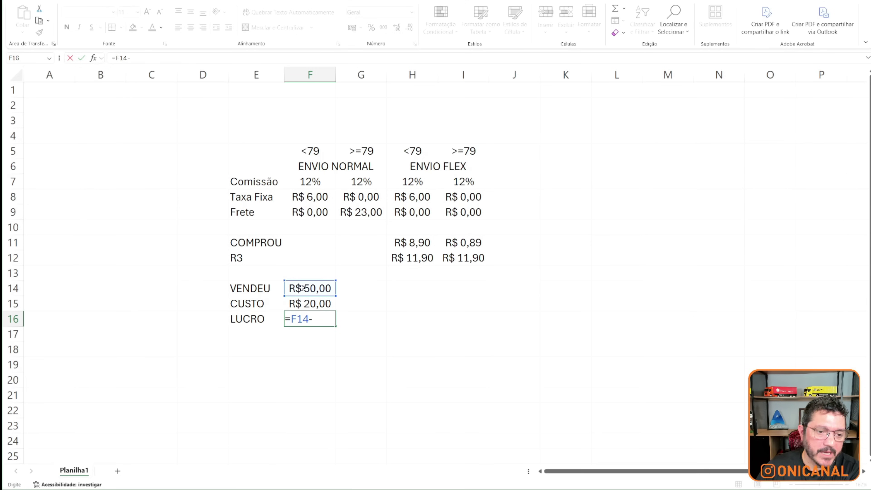
{"action": "left_click", "coordinate": [307, 182]}
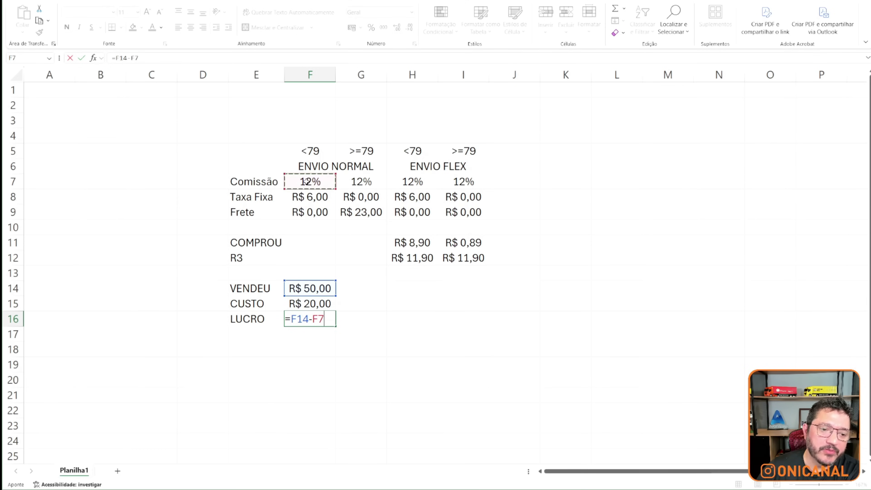
{"action": "type", "text": "*"}
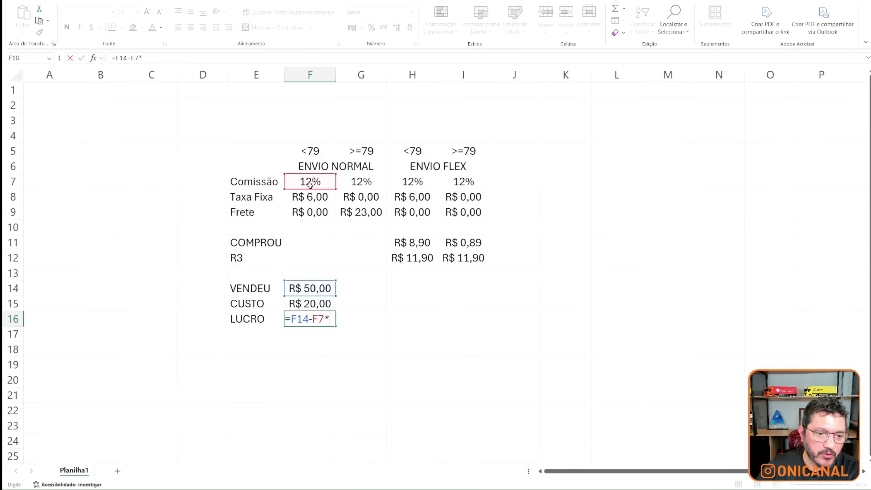
{"action": "left_click", "coordinate": [318, 288]}
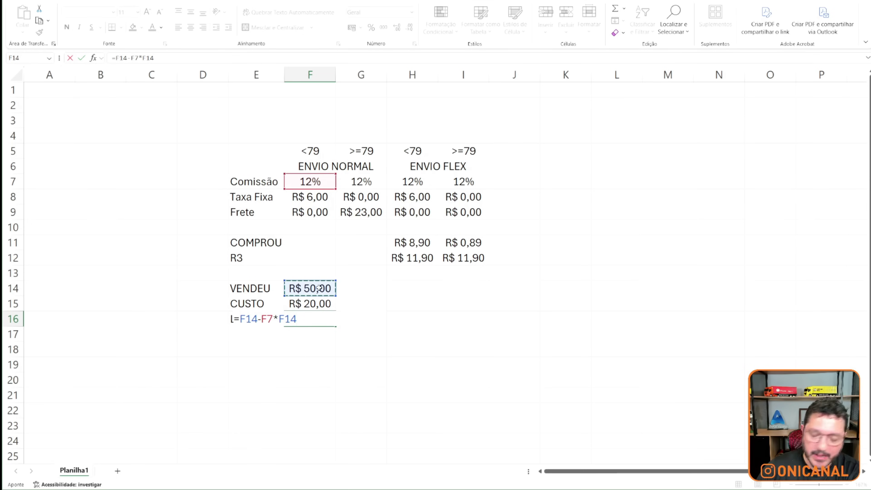
Step: Complete the F16 profit formula by also subtracting the fixed fee F8, the shipping F9 and the cost F15
{"action": "type", "text": "-"}
{"action": "left_click", "coordinate": [310, 198]}
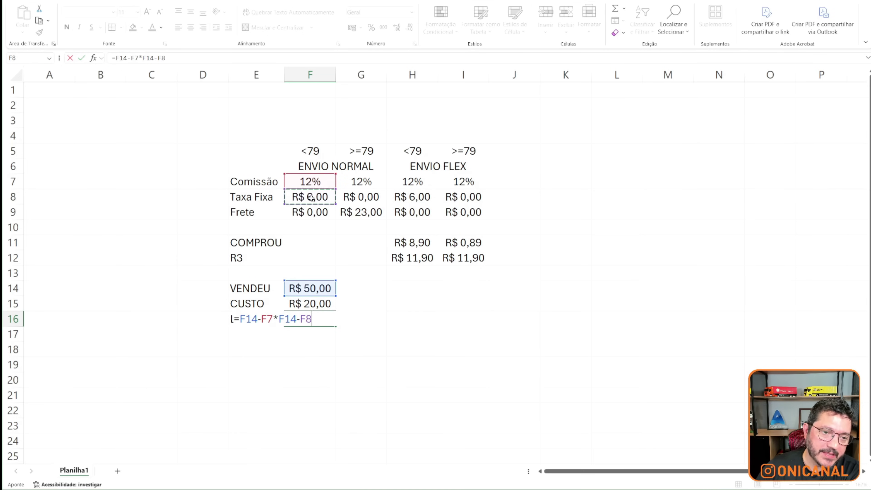
{"action": "type", "text": "-"}
{"action": "left_click", "coordinate": [305, 211]}
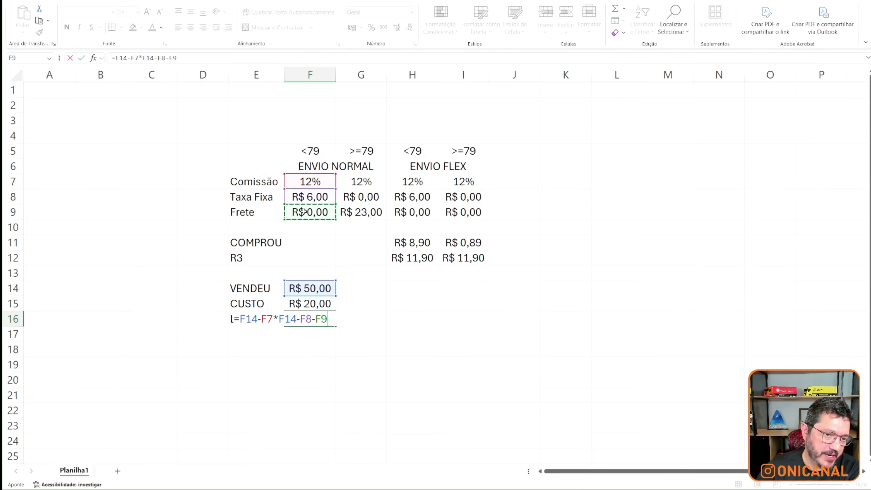
{"action": "type", "text": "-"}
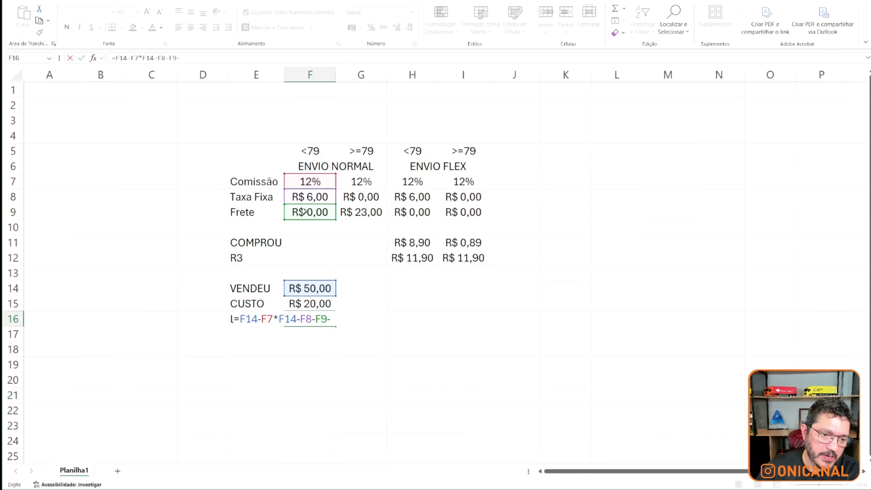
{"action": "left_click", "coordinate": [311, 304]}
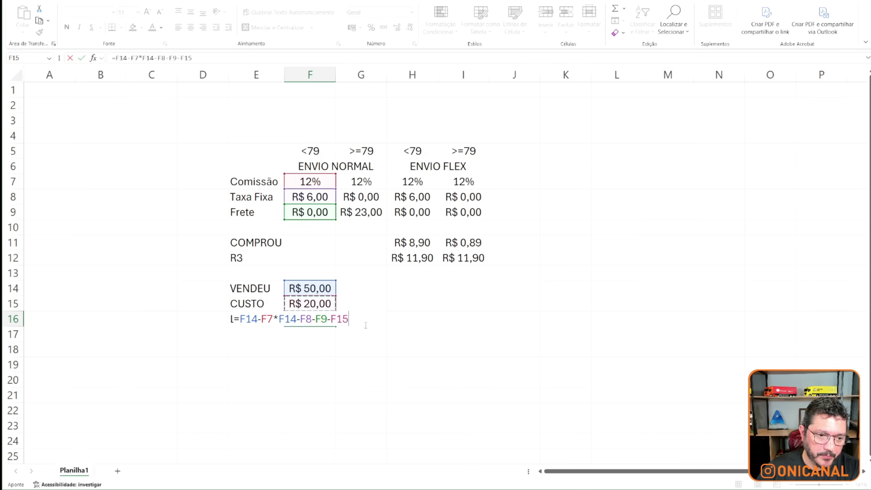
{"action": "key", "text": "Return"}
{"action": "left_click", "coordinate": [309, 320]}
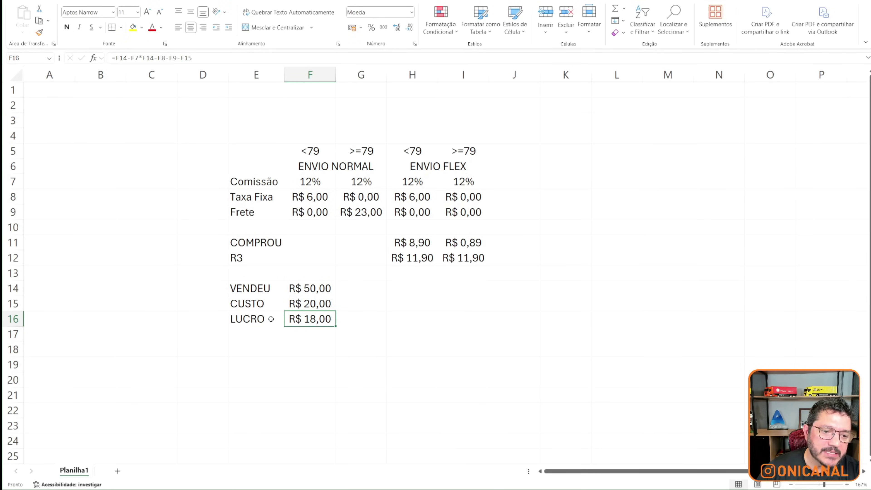
Step: Add a "MARGEM" row label in E17 and calculate =F16/F14 in F17, shown as a percentage with one decimal
{"action": "left_click", "coordinate": [252, 332]}
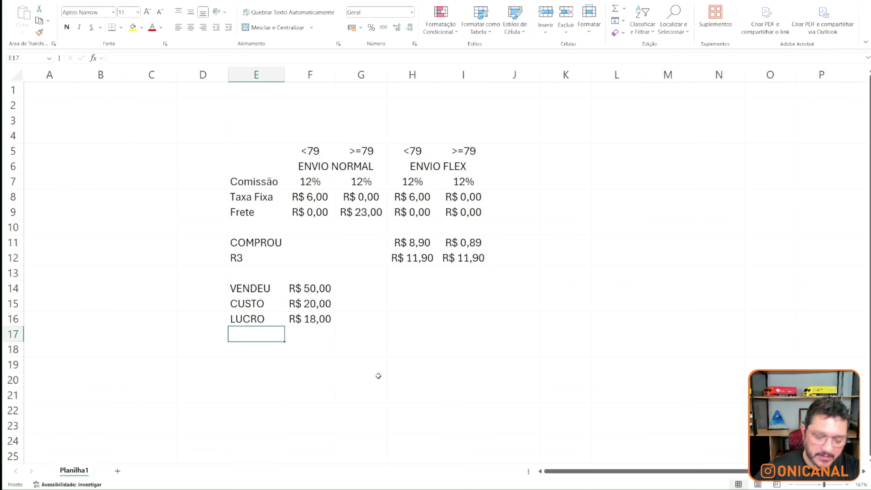
{"action": "type", "text": "MARGEM"}
{"action": "key", "text": "Return"}
{"action": "key", "text": "Up"}
{"action": "key", "text": "Right"}
{"action": "type", "text": "="}
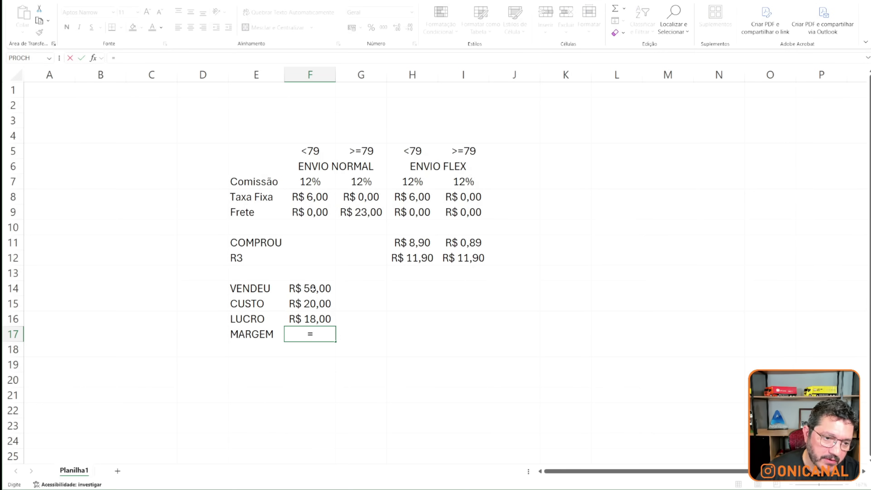
{"action": "left_click", "coordinate": [310, 317]}
{"action": "type", "text": "/"}
{"action": "left_click", "coordinate": [302, 288]}
{"action": "key", "text": "Return"}
{"action": "left_click", "coordinate": [321, 331]}
{"action": "right_click", "coordinate": [320, 336]}
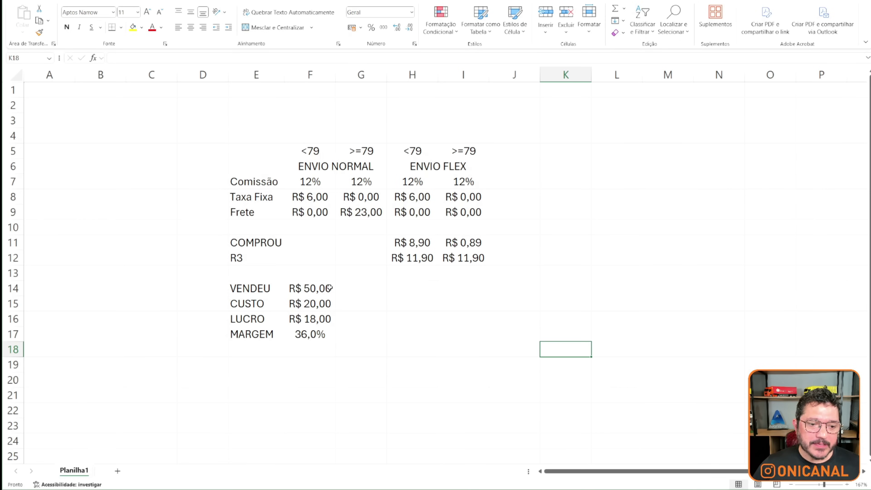
Step: Copy F14:F17 to the Flex column starting at H14, and clear the pasted contents of H14:H16
{"action": "left_click_drag", "start_coordinate": [307, 286], "coordinate": [309, 334]}
{"action": "key", "text": "ctrl+c"}
{"action": "left_click", "coordinate": [413, 288]}
{"action": "key", "text": "ctrl+v"}
{"action": "left_click_drag", "start_coordinate": [413, 289], "coordinate": [407, 316]}
{"action": "key", "text": "Delete"}
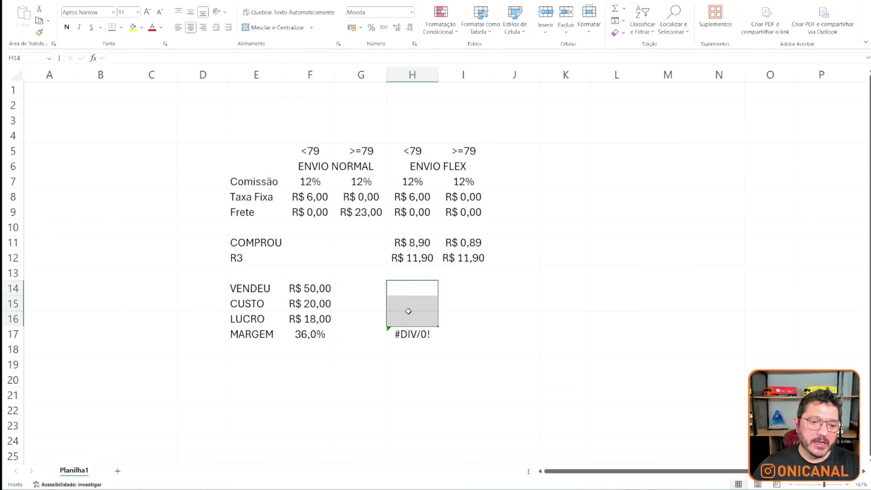
Step: Enter 50 as the Flex sale price in H14 and 20 as the cost in H15
{"action": "left_click", "coordinate": [415, 284]}
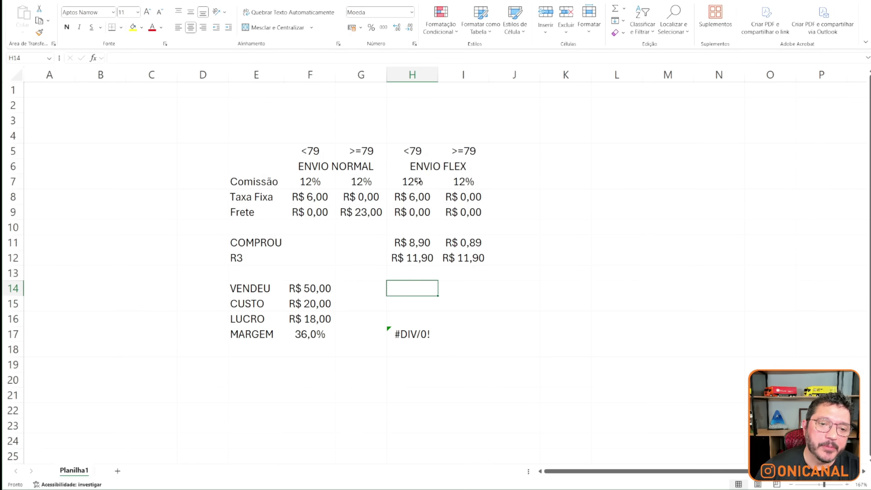
{"action": "type", "text": "50"}
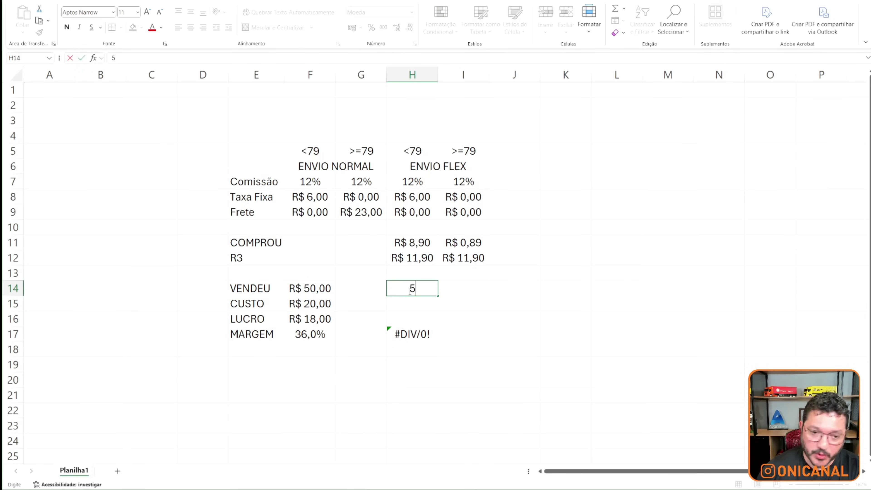
{"action": "key", "text": "Return"}
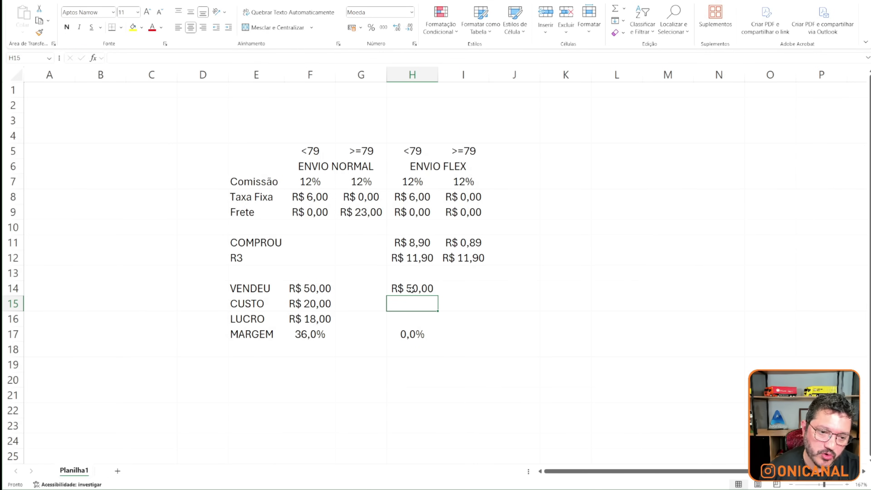
{"action": "type", "text": "20"}
{"action": "key", "text": "Return"}
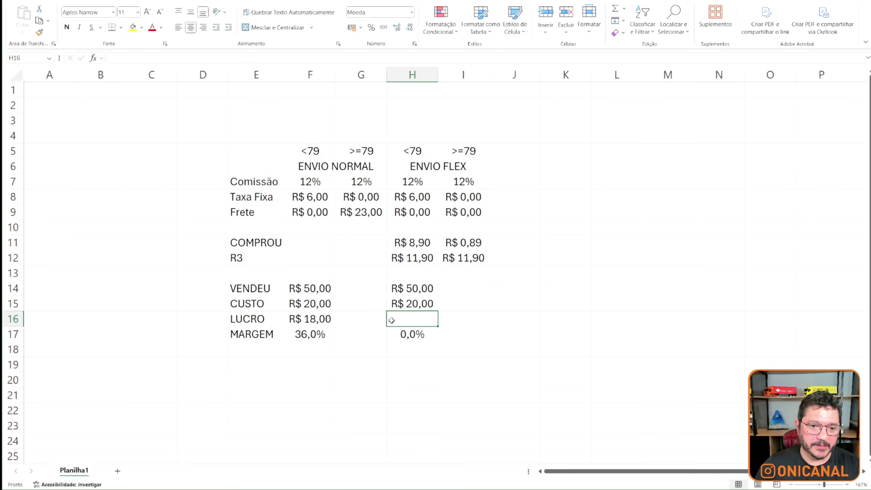
Step: Start the Flex profit formula in H16 with =H14-H7*H14-H8-H9
{"action": "type", "text": "="}
{"action": "left_click", "coordinate": [406, 289]}
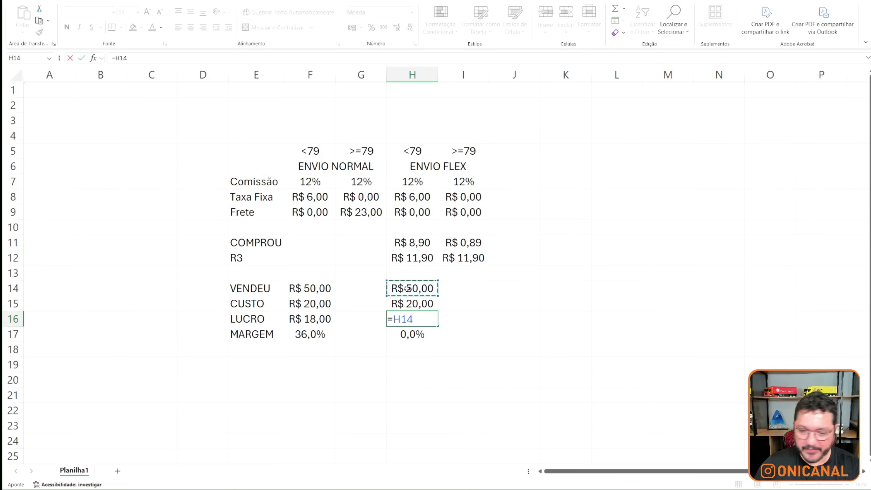
{"action": "type", "text": "-"}
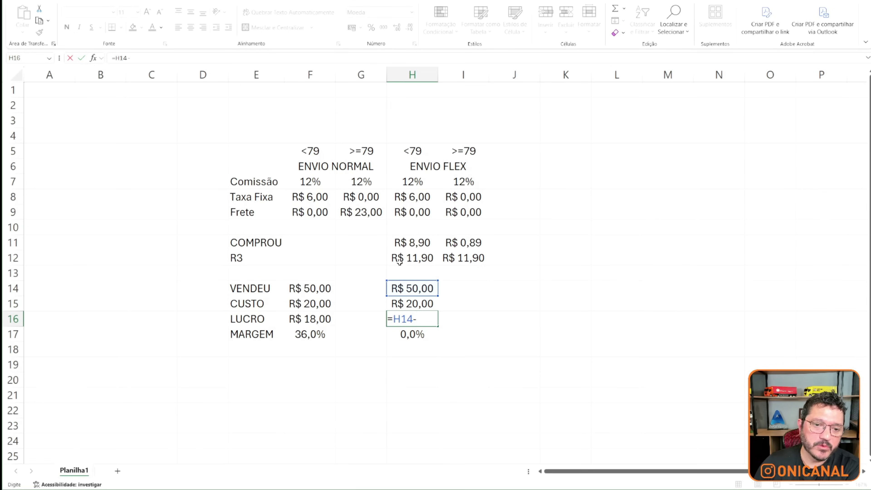
{"action": "left_click", "coordinate": [407, 182]}
{"action": "type", "text": "*"}
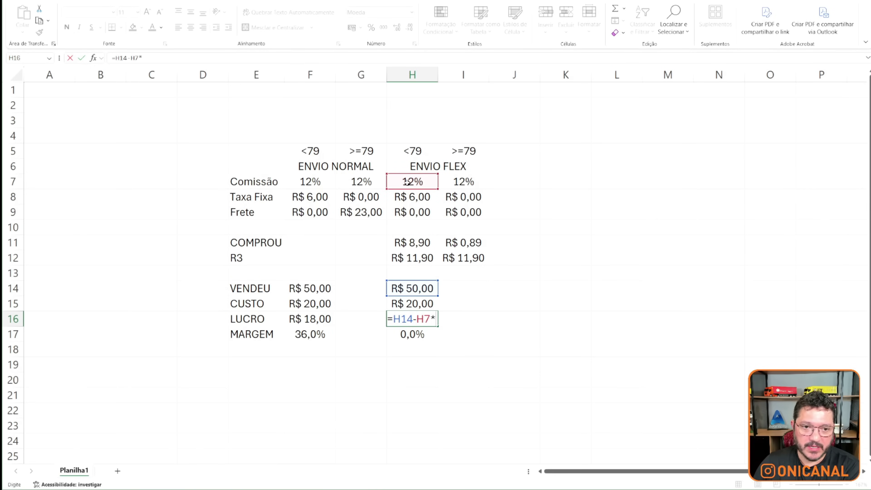
{"action": "left_click", "coordinate": [408, 288]}
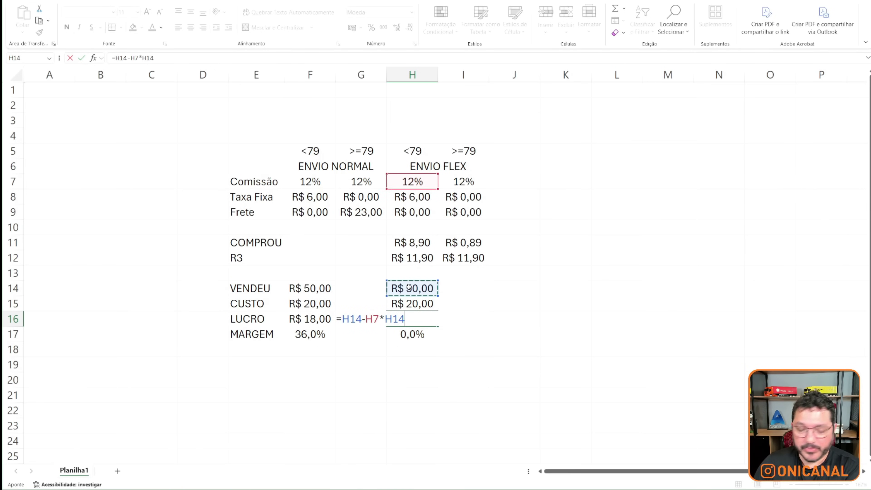
{"action": "type", "text": "-"}
{"action": "left_click", "coordinate": [402, 196]}
{"action": "type", "text": "-"}
{"action": "left_click", "coordinate": [408, 212]}
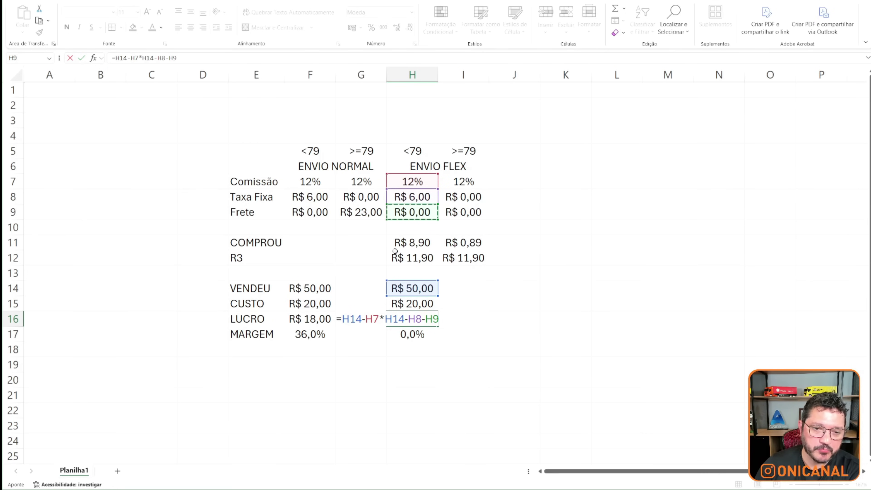
Step: Complete the H16 profit formula by adding COMPROU (H11) and subtracting R3 (H12) and the cost (H15)
{"action": "type", "text": "+"}
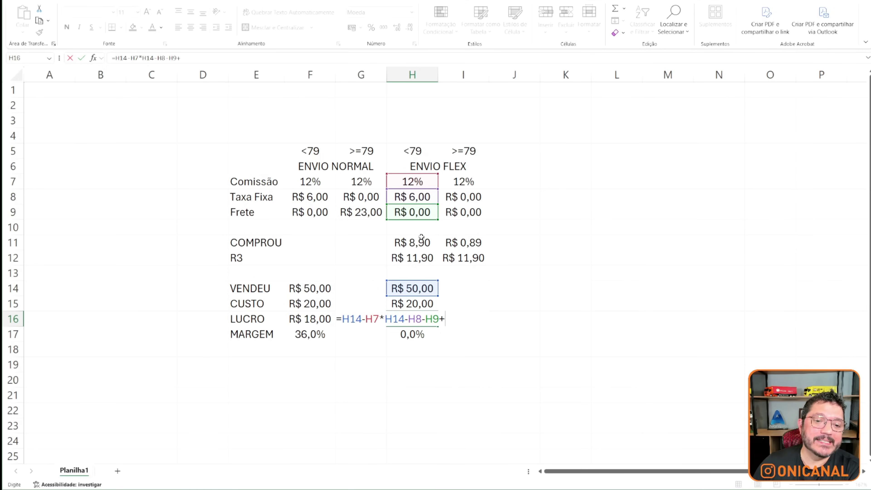
{"action": "left_click", "coordinate": [420, 242]}
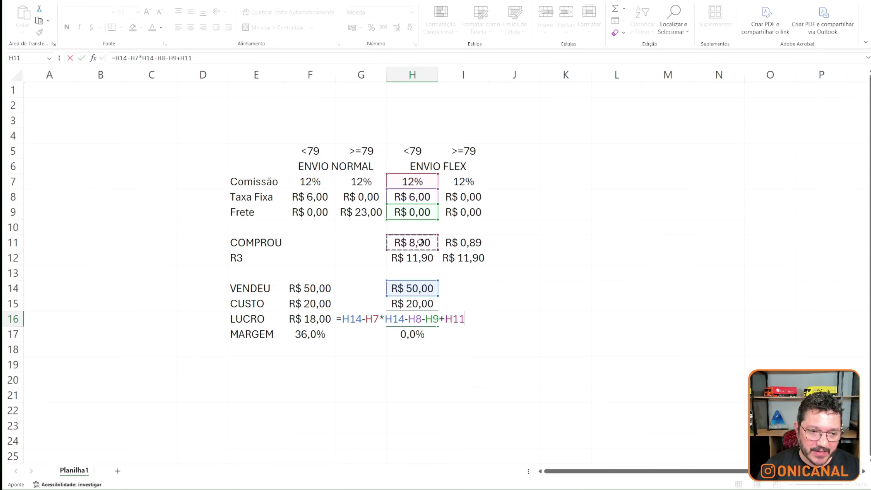
{"action": "type", "text": "-"}
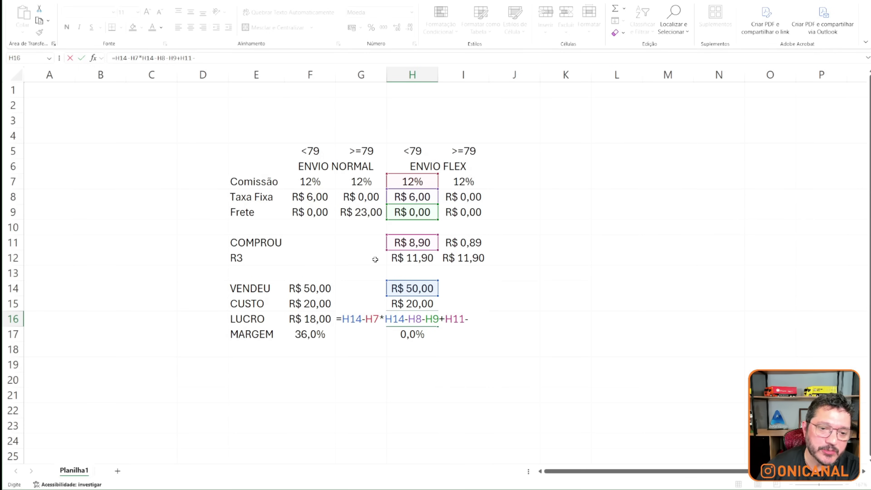
{"action": "type", "text": "H12-"}
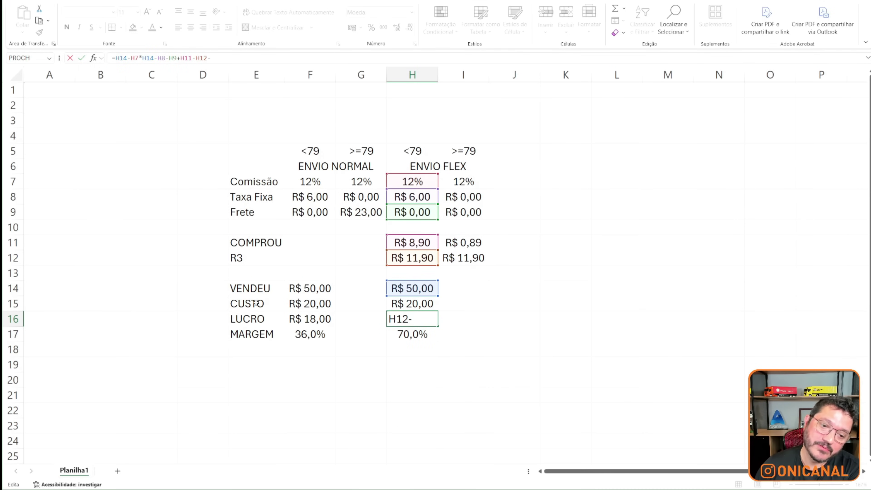
{"action": "left_click", "coordinate": [421, 306]}
{"action": "key", "text": "Return"}
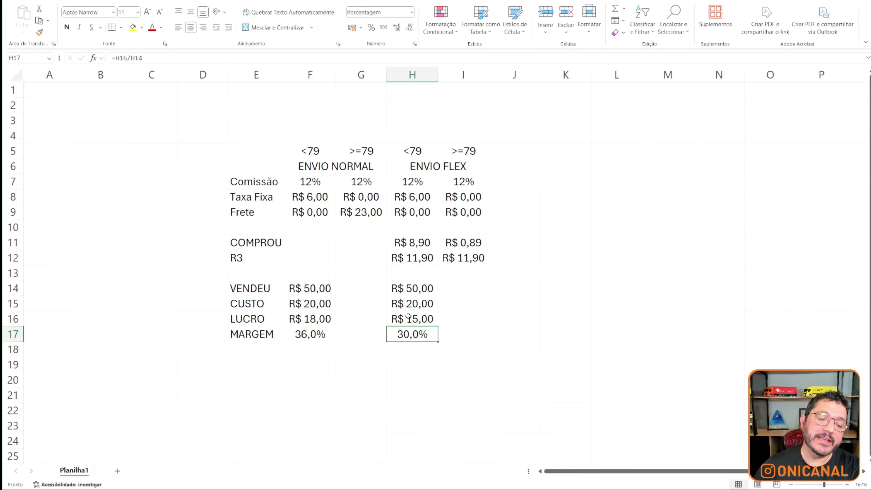
Step: Set the COMPROU value for Flex sales under 79 in H11 to 15,9
{"action": "left_click", "coordinate": [422, 242]}
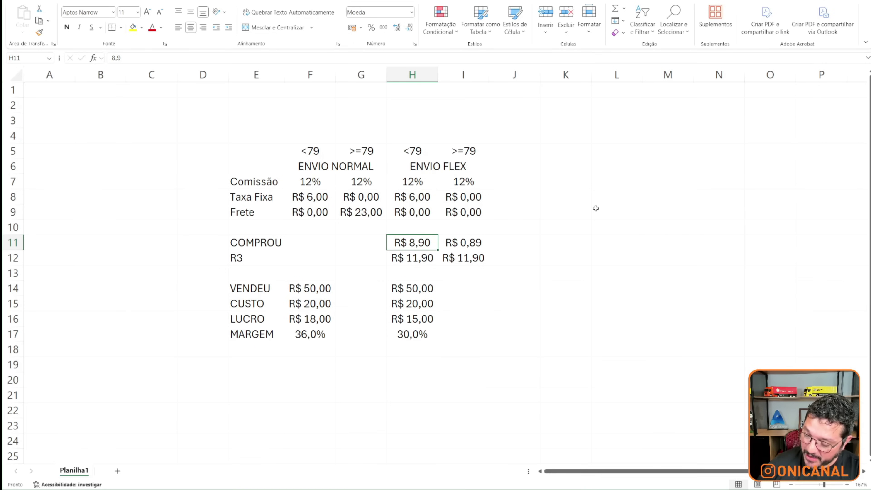
{"action": "type", "text": "15,"}
{"action": "type", "text": "9"}
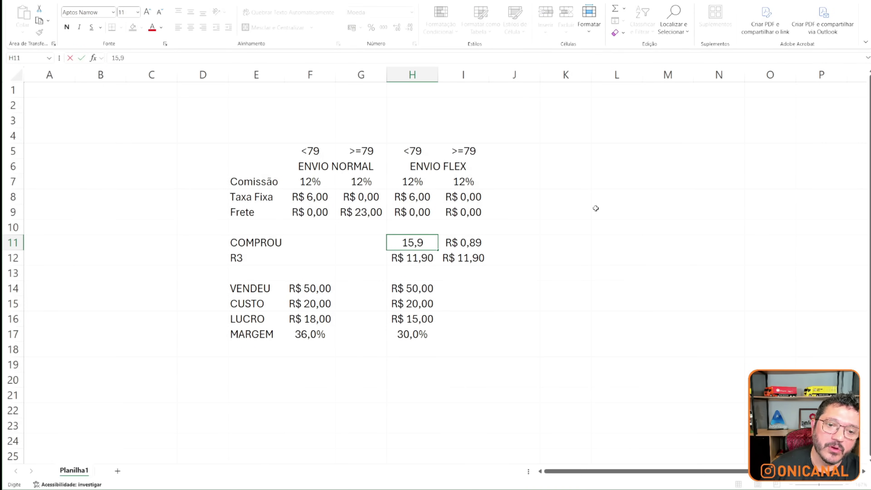
{"action": "key", "text": "Return"}
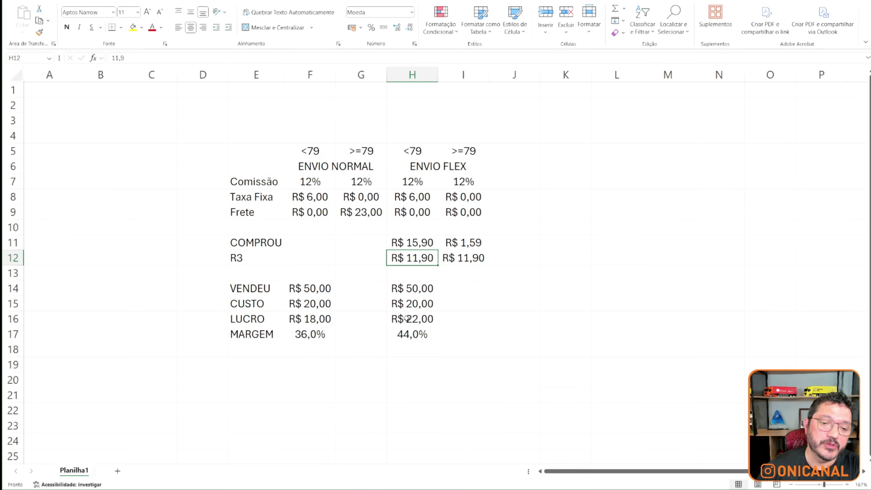
{"action": "key", "text": "Up"}
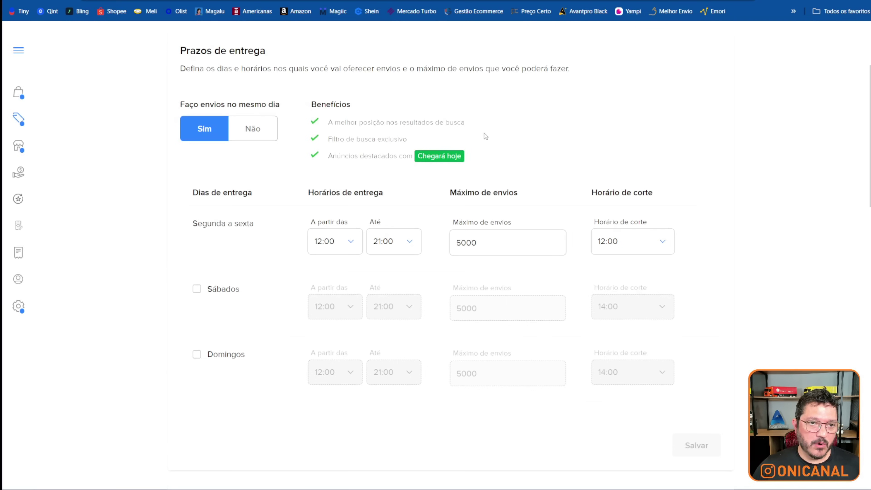
Step: Switch to the Mercado Envios Flex settings page in the browser and check the shipping prices of the coverage zones
{"action": "scroll", "coordinate": [478, 165], "scroll_direction": "up", "scroll_amount": 2}
{"action": "scroll", "coordinate": [490, 157], "scroll_direction": "down", "scroll_amount": 8}
{"action": "scroll", "coordinate": [514, 154], "scroll_direction": "down", "scroll_amount": 15}
{"action": "scroll", "coordinate": [378, 144], "scroll_direction": "up", "scroll_amount": 5}
{"action": "mouse_move", "coordinate": [354, 135]}
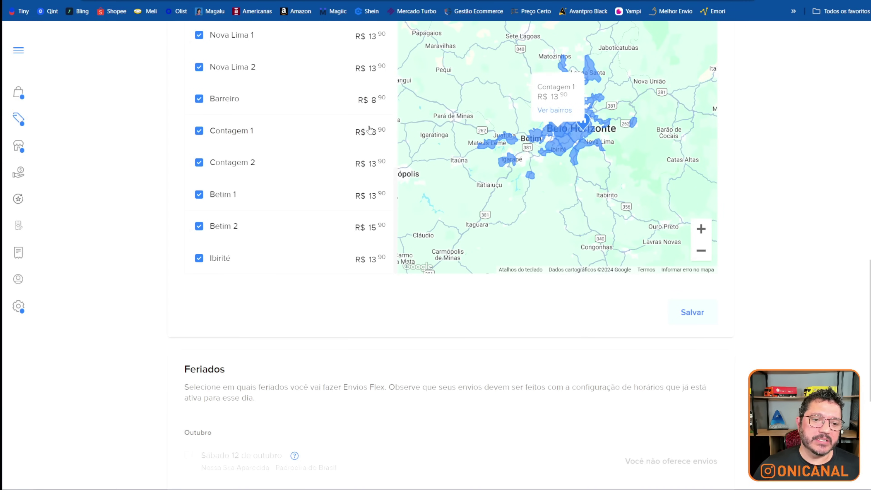
Step: Return to the spreadsheet and set the COMPROU value for Flex sales under 79 in H11 to 13,9
{"action": "scroll", "coordinate": [369, 131], "scroll_direction": "down", "scroll_amount": 1}
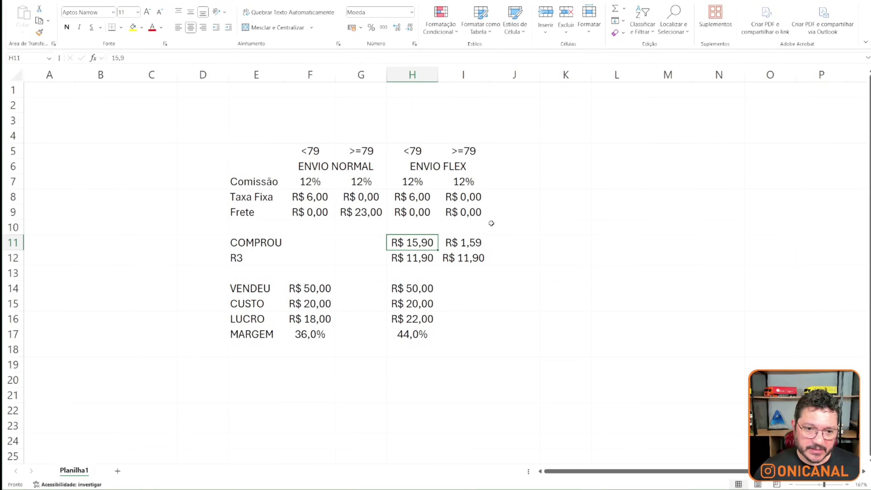
{"action": "type", "text": "13,9"}
{"action": "key", "text": "Return"}
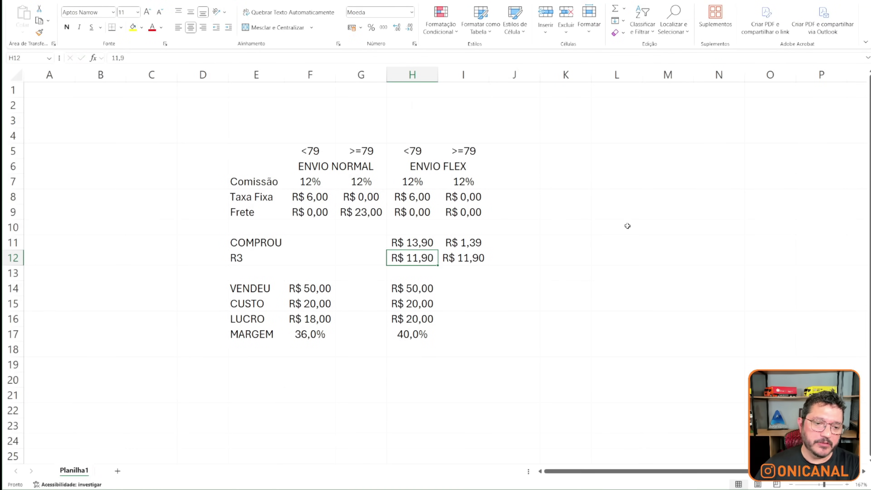
{"action": "left_click", "coordinate": [426, 316]}
{"action": "left_click", "coordinate": [409, 258]}
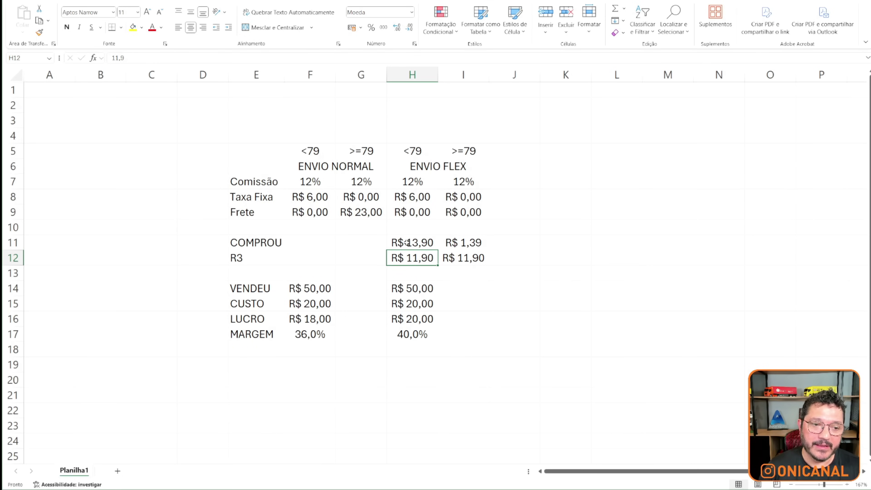
Step: Set the COMPROU value for Flex sales under 79 in H11 to 8,9 and clear the R3 value in H12
{"action": "left_click", "coordinate": [407, 243]}
{"action": "double_click", "coordinate": [407, 243]}
{"action": "key", "text": "BackSpace"}
{"action": "key", "text": "BackSpace"}
{"action": "key", "text": "BackSpace"}
{"action": "key", "text": "BackSpace"}
{"action": "type", "text": "8,9"}
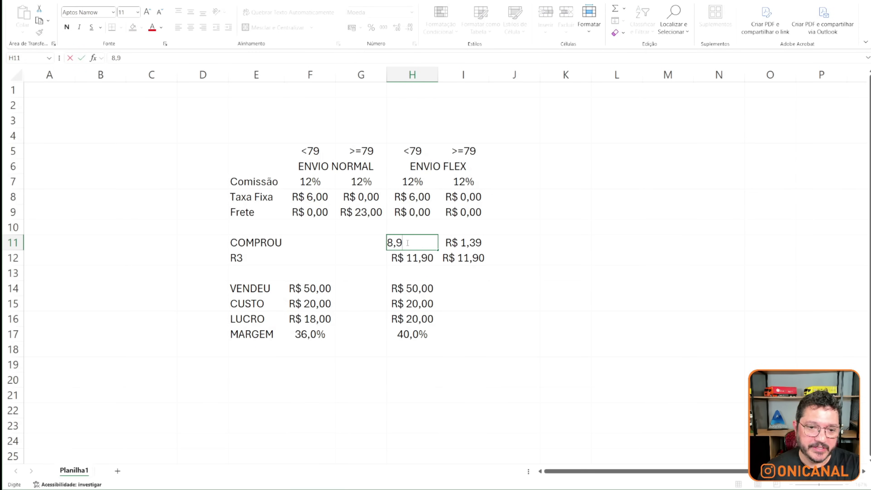
{"action": "key", "text": "Return"}
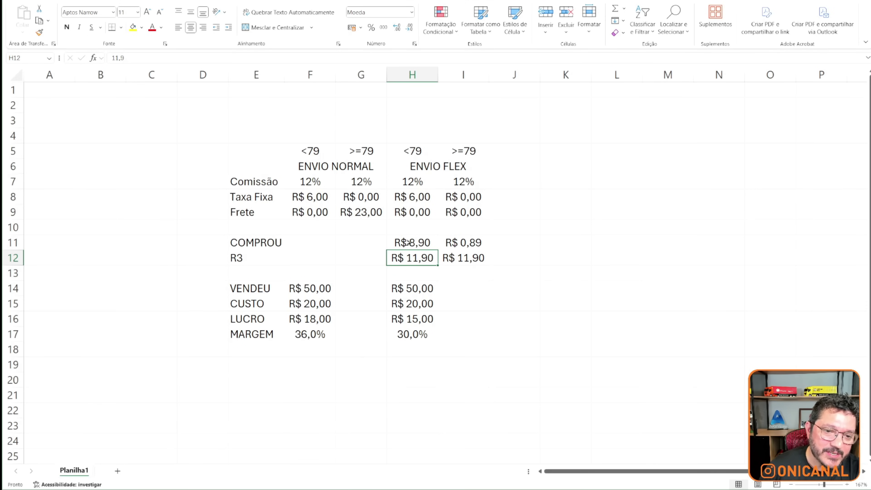
{"action": "key", "text": "Delete"}
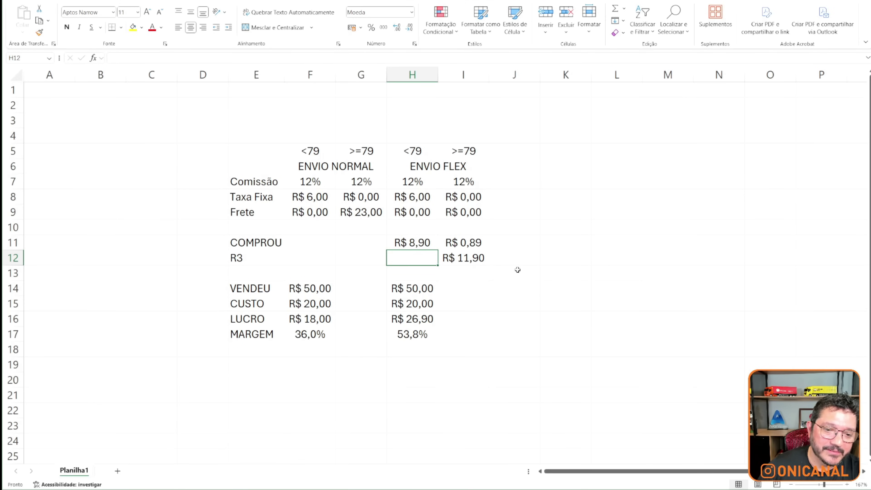
{"action": "left_click", "coordinate": [403, 336]}
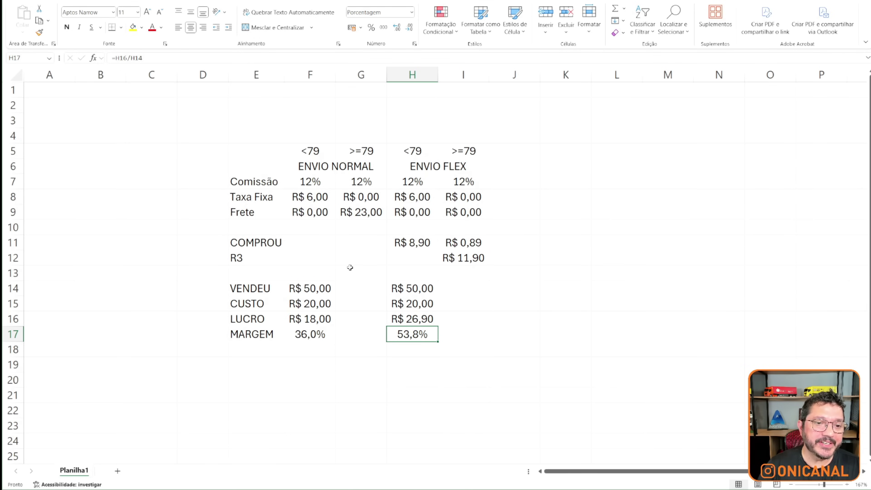
{"action": "left_click", "coordinate": [368, 153]}
{"action": "left_click", "coordinate": [481, 150]}
{"action": "left_click", "coordinate": [344, 146]}
{"action": "left_click", "coordinate": [457, 152]}
{"action": "left_click", "coordinate": [365, 153]}
{"action": "left_click", "coordinate": [439, 149]}
Step: For normal shipments of 79 or more, enter a sale price of 120 in G14 and a cost of 48 in G15
{"action": "left_click", "coordinate": [360, 293]}
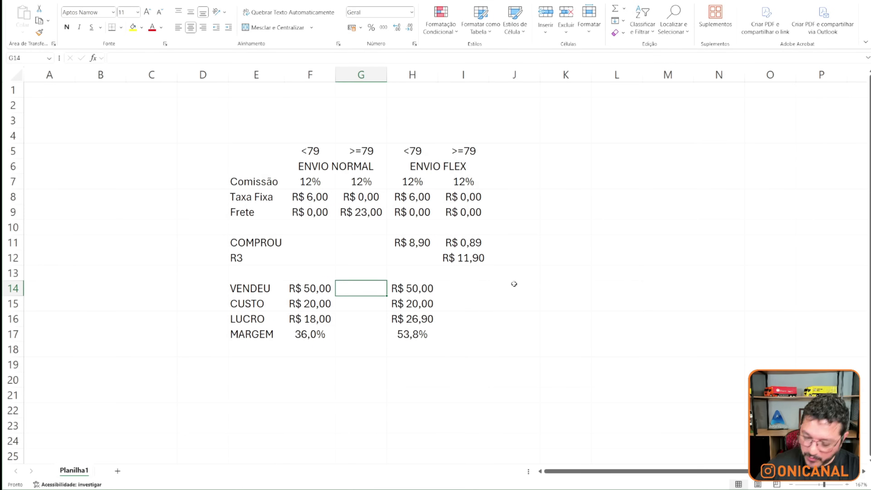
{"action": "type", "text": "120"}
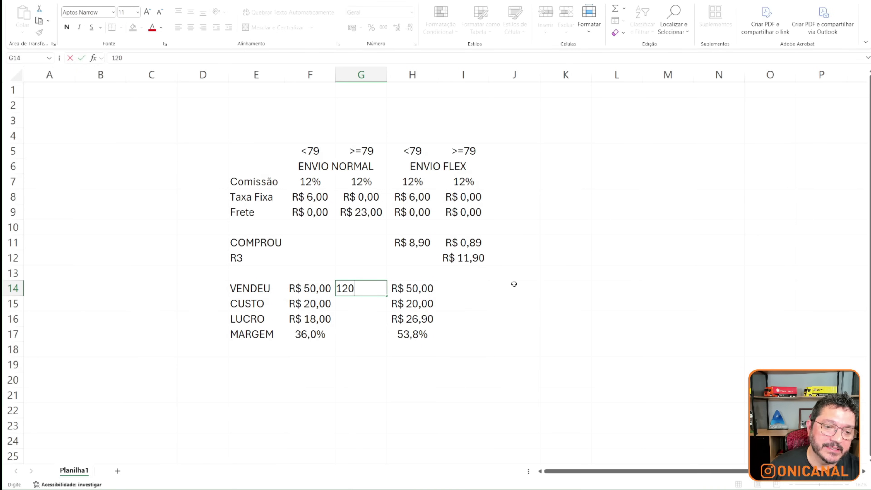
{"action": "key", "text": "Return"}
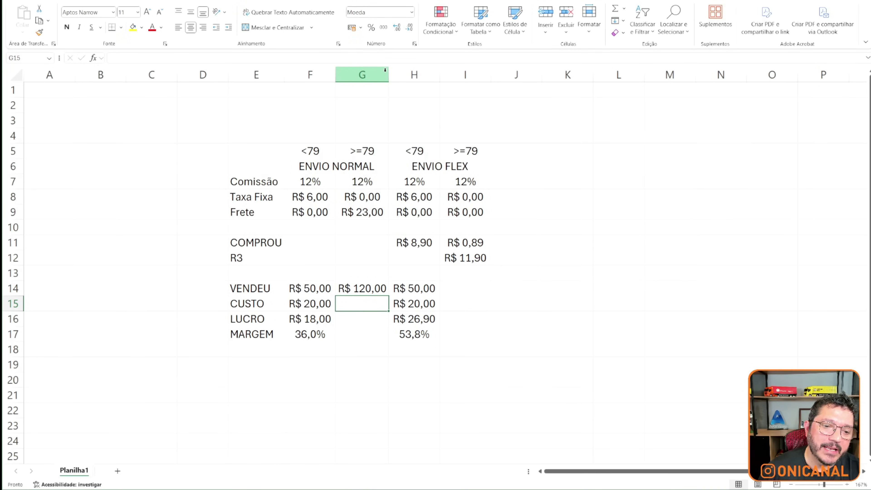
{"action": "type", "text": "48"}
{"action": "key", "text": "Return"}
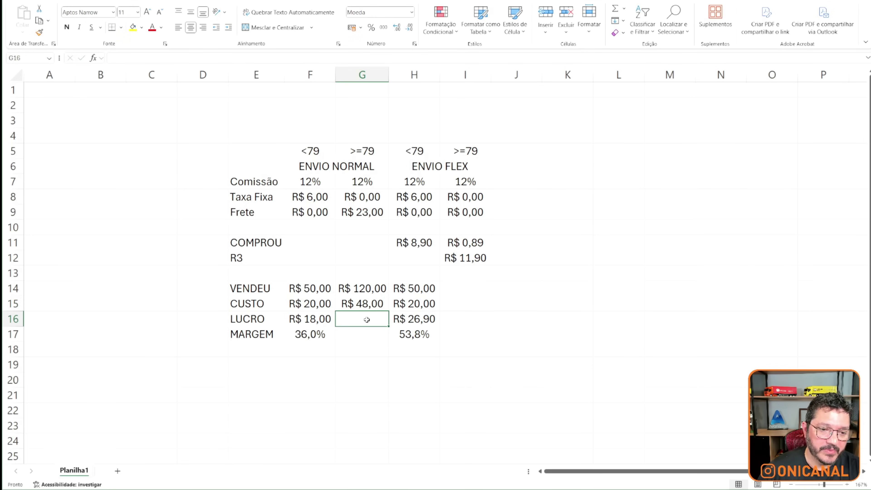
Step: Fill the LUCRO formula from F16 into G16 and check its cell references
{"action": "left_click", "coordinate": [323, 320]}
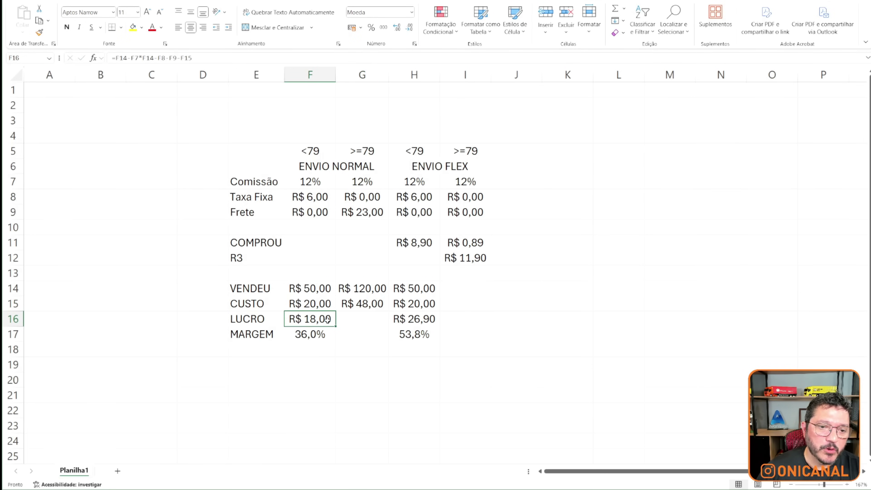
{"action": "left_click_drag", "start_coordinate": [336, 327], "coordinate": [363, 320]}
{"action": "double_click", "coordinate": [364, 319]}
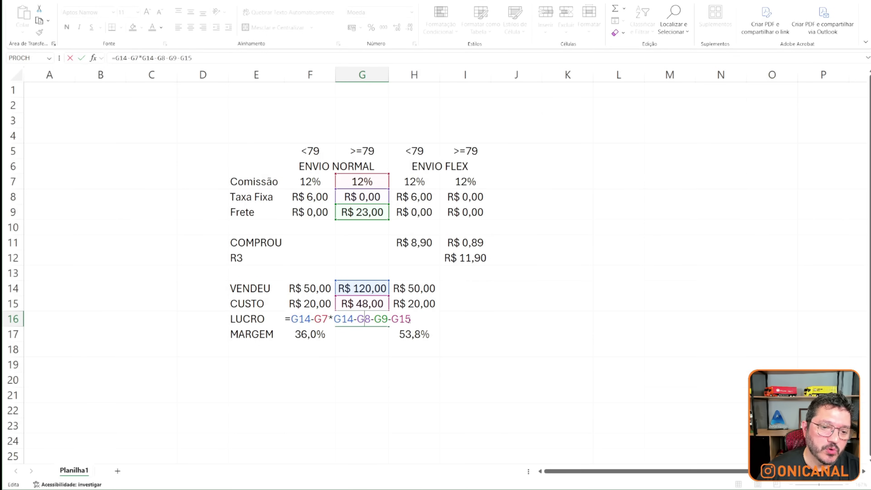
{"action": "key", "text": "Return"}
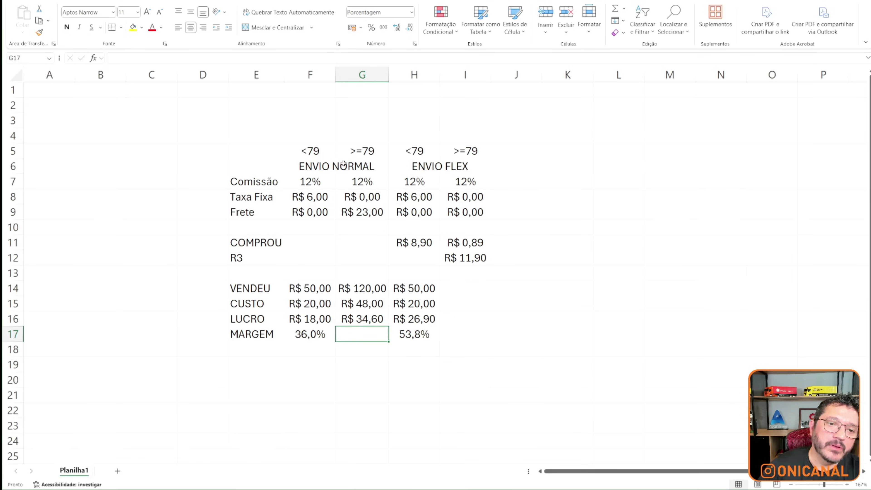
Step: Fill the MARGEM formula from F17 into G17
{"action": "left_click", "coordinate": [363, 319]}
{"action": "left_click", "coordinate": [310, 334]}
{"action": "left_click_drag", "start_coordinate": [335, 342], "coordinate": [384, 342]}
{"action": "left_click", "coordinate": [357, 339]}
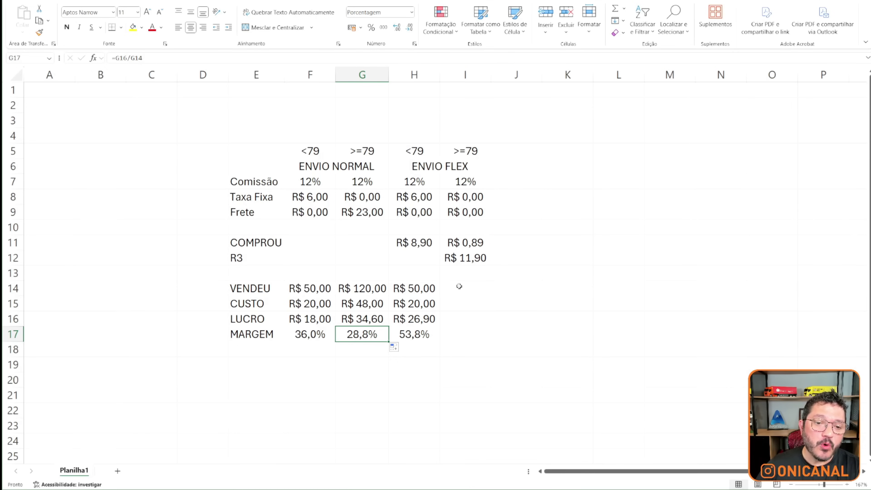
Step: Format the table E5:I17 with borders, a black header row with white text, and bold ENVIO NORMAL and ENVIO FLEX headings
{"action": "left_click_drag", "start_coordinate": [392, 152], "coordinate": [393, 340]}
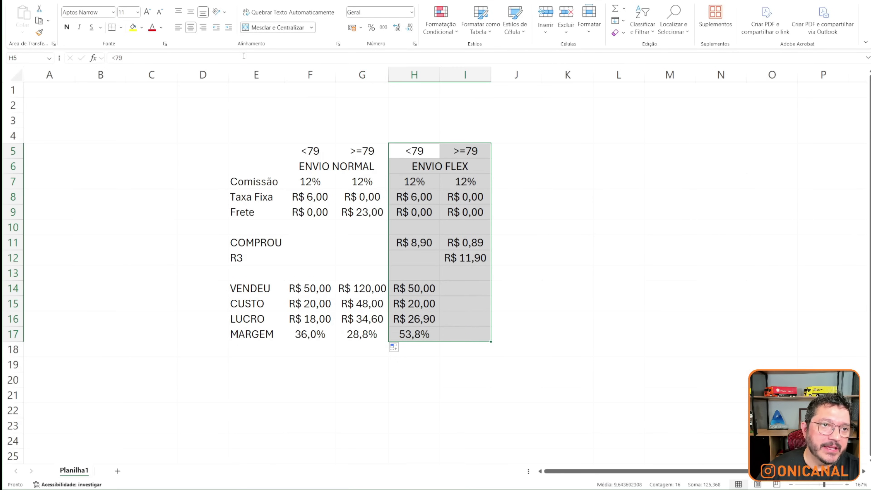
{"action": "left_click", "coordinate": [202, 164]}
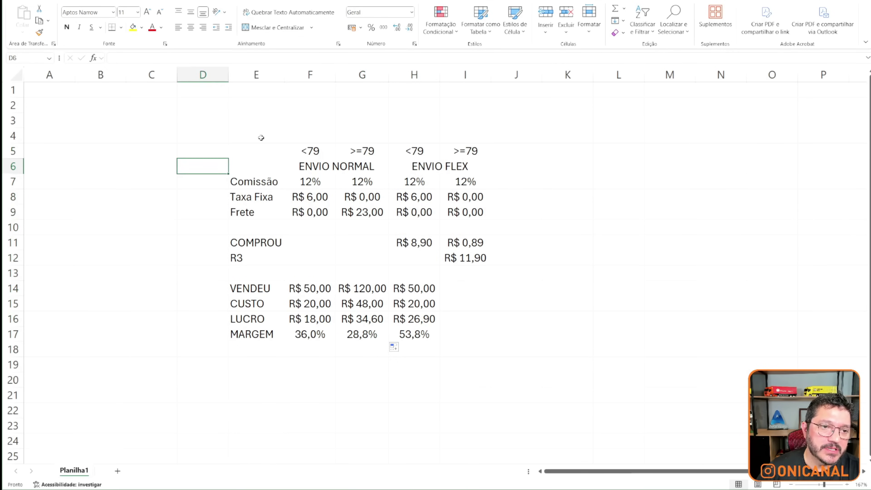
{"action": "left_click_drag", "start_coordinate": [259, 148], "coordinate": [450, 343]}
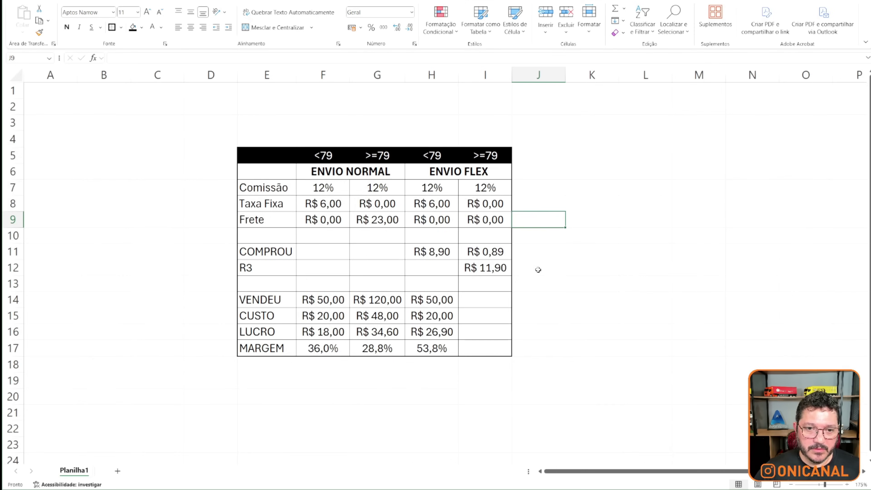
{"action": "scroll", "coordinate": [556, 271], "scroll_direction": "up", "scroll_amount": 2}
{"action": "scroll", "coordinate": [597, 209], "scroll_direction": "down", "scroll_amount": 1}
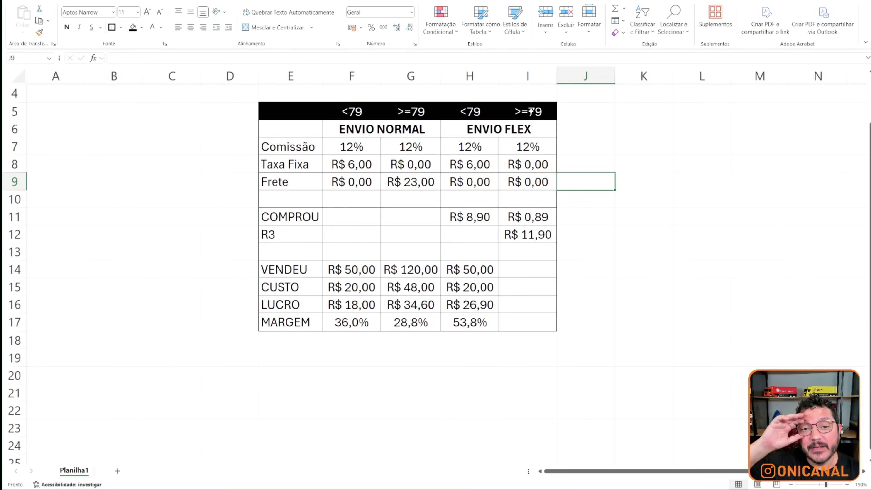
Step: Enter 120 as VENDEU in I14 and 48 as CUSTO in I15, widening column I to fit the values
{"action": "left_click", "coordinate": [528, 269]}
{"action": "type", "text": "120"}
{"action": "key", "text": "Return"}
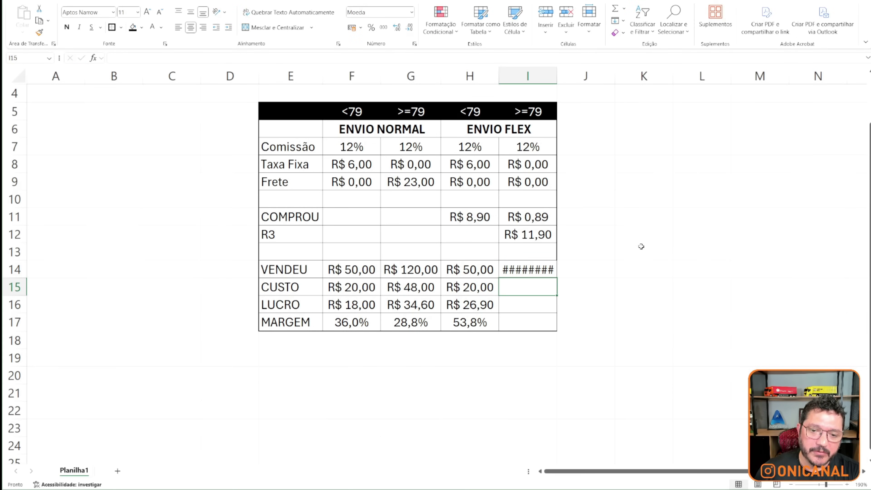
{"action": "left_click_drag", "start_coordinate": [557, 76], "coordinate": [559, 76]}
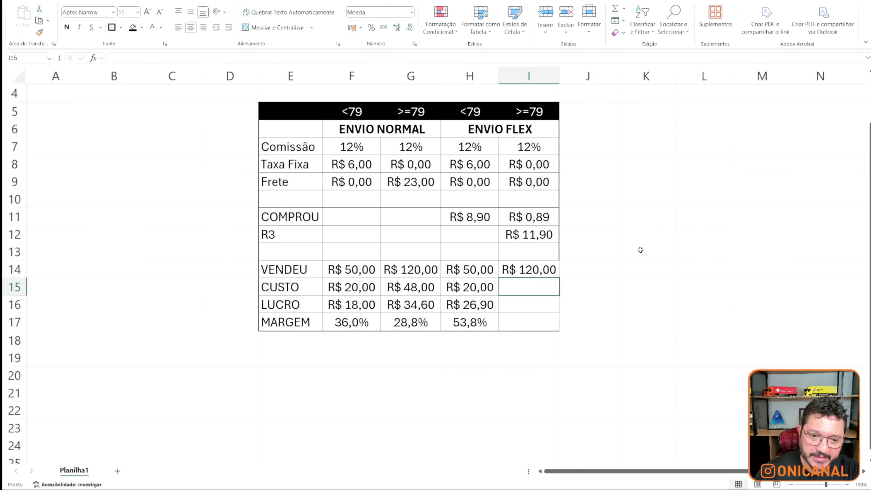
{"action": "type", "text": "48"}
{"action": "key", "text": "Return"}
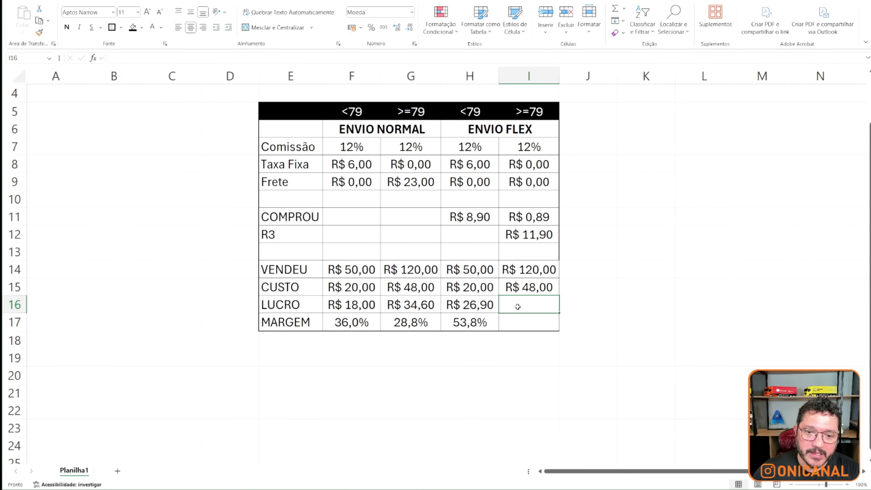
Step: Start the Flex profit formula in I16 with =I14-I7*I14-I8-I9
{"action": "type", "text": "="}
{"action": "left_click", "coordinate": [529, 269]}
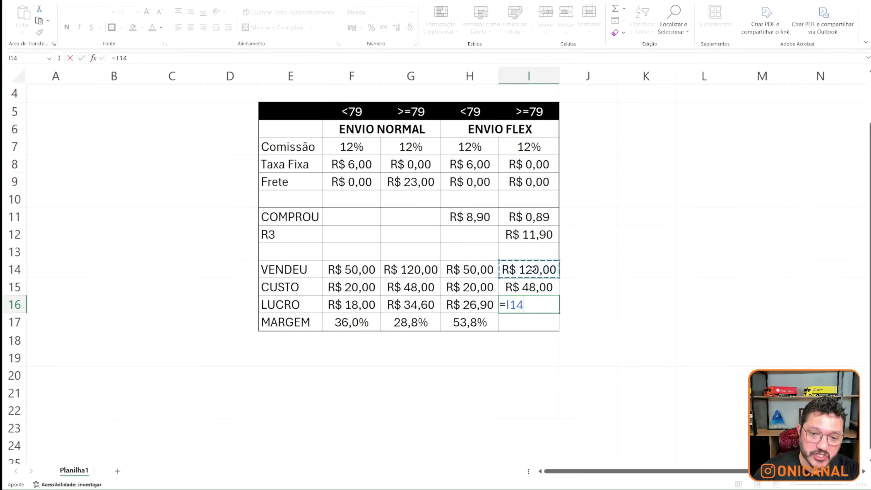
{"action": "type", "text": "-"}
{"action": "left_click", "coordinate": [528, 146]}
{"action": "type", "text": "*"}
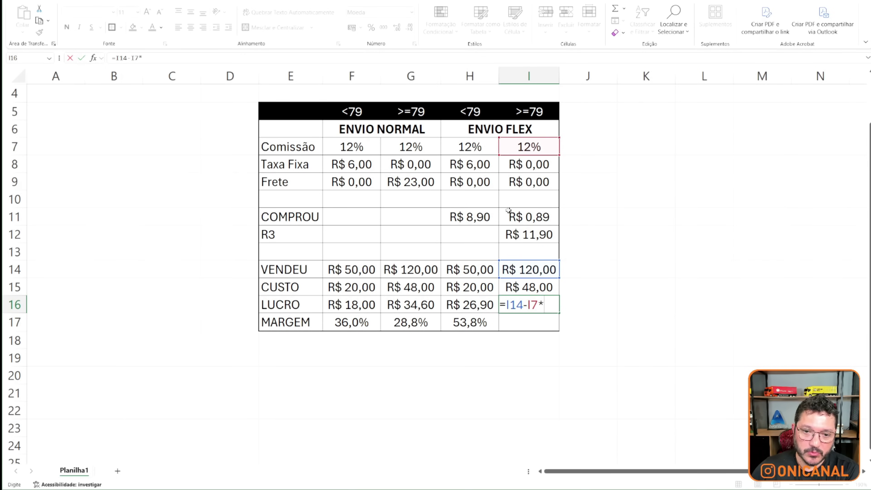
{"action": "left_click", "coordinate": [528, 268]}
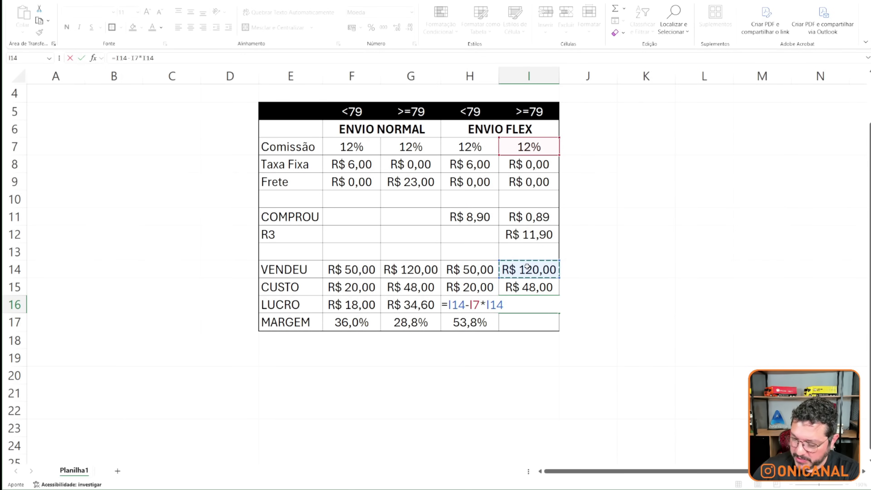
{"action": "type", "text": "-"}
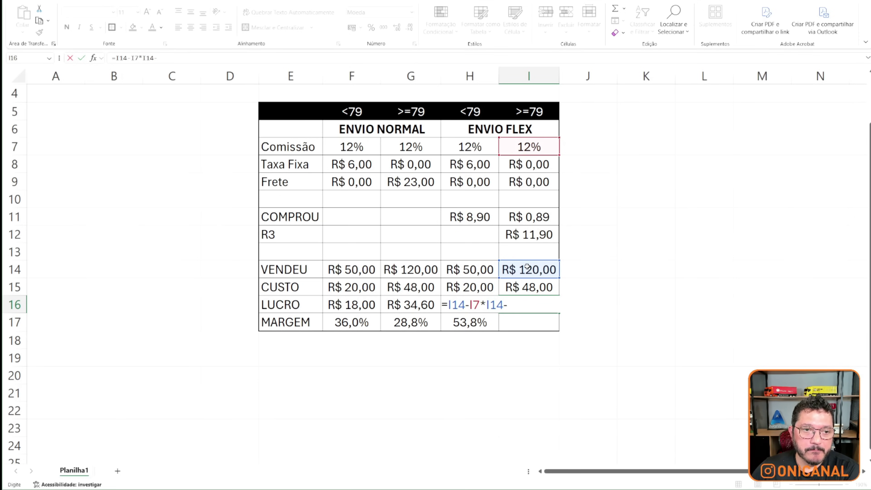
{"action": "left_click", "coordinate": [534, 164]}
{"action": "type", "text": "-"}
{"action": "left_click", "coordinate": [535, 182]}
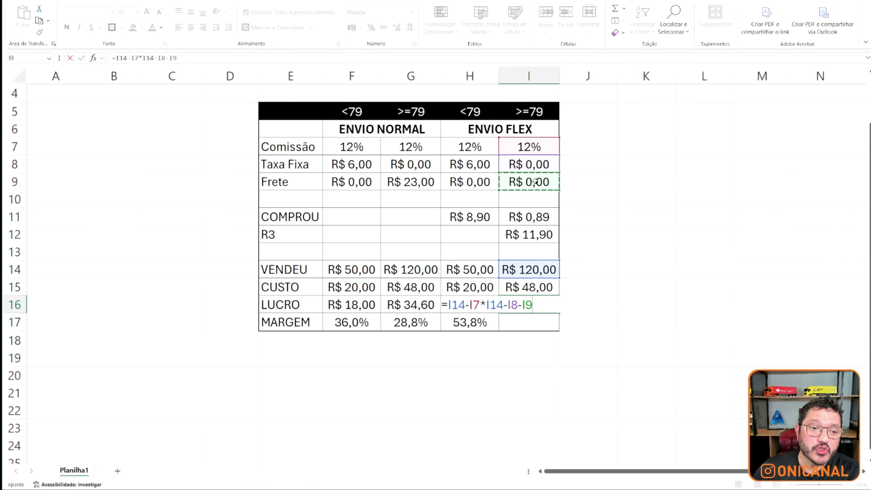
Step: Complete the I16 profit formula by adding COMPROU (I11) and subtracting R3 (I12) and the cost (I15)
{"action": "type", "text": "+"}
{"action": "left_click", "coordinate": [532, 213]}
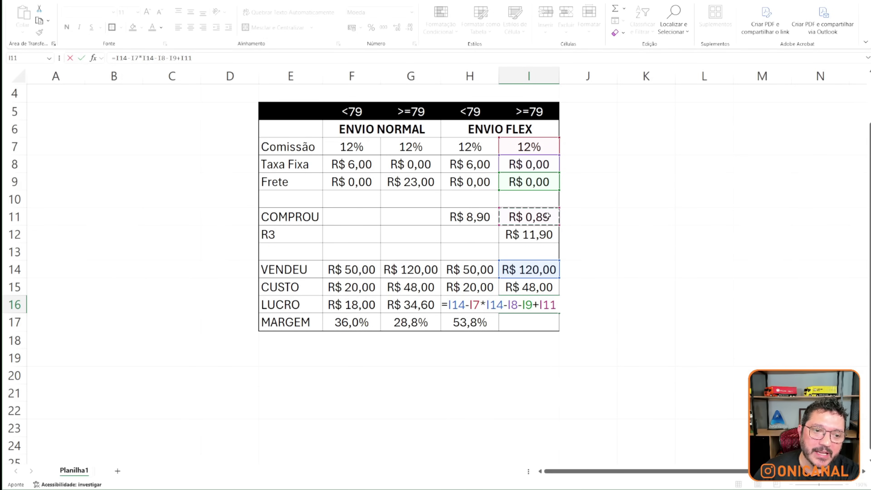
{"action": "type", "text": "-"}
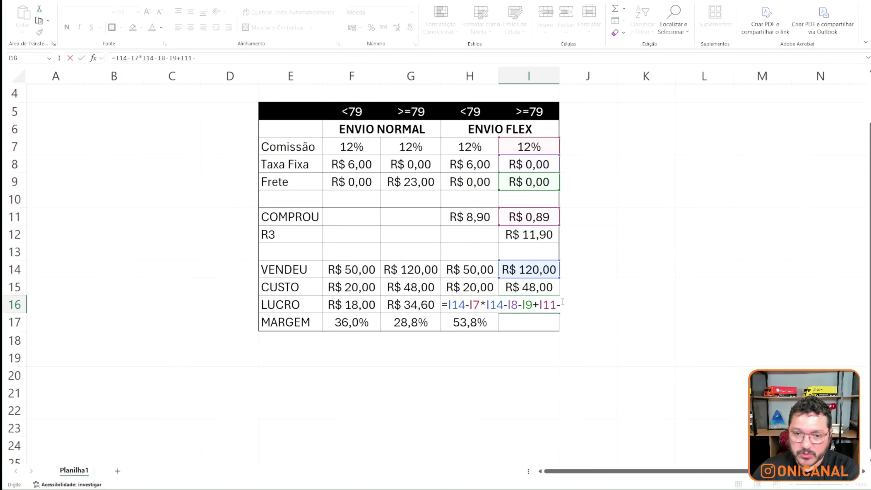
{"action": "left_click", "coordinate": [529, 235]}
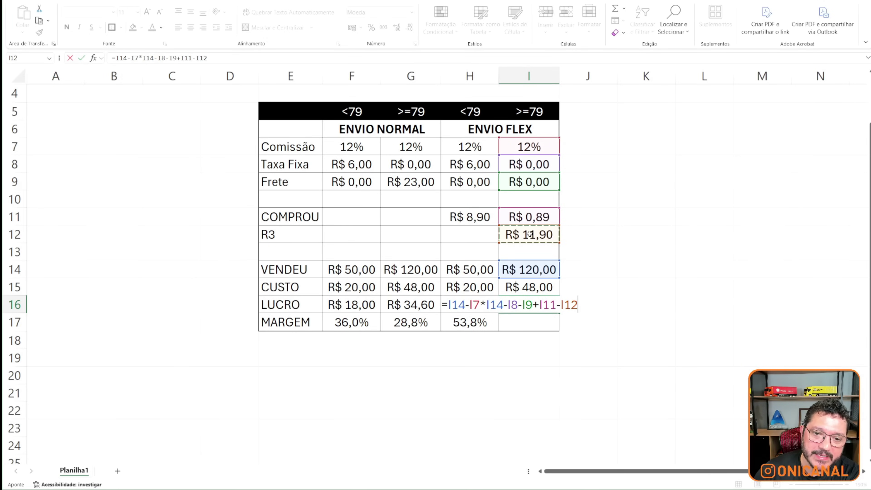
{"action": "type", "text": "-"}
{"action": "left_click", "coordinate": [526, 286]}
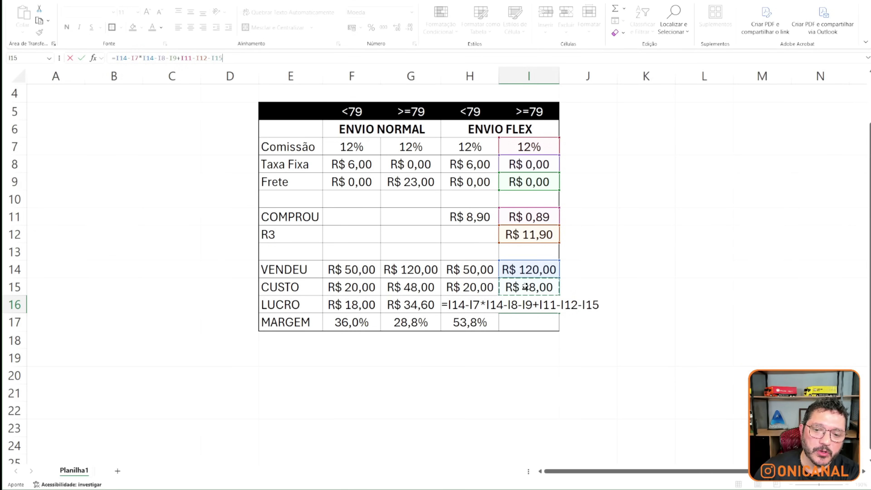
{"action": "key", "text": "Return"}
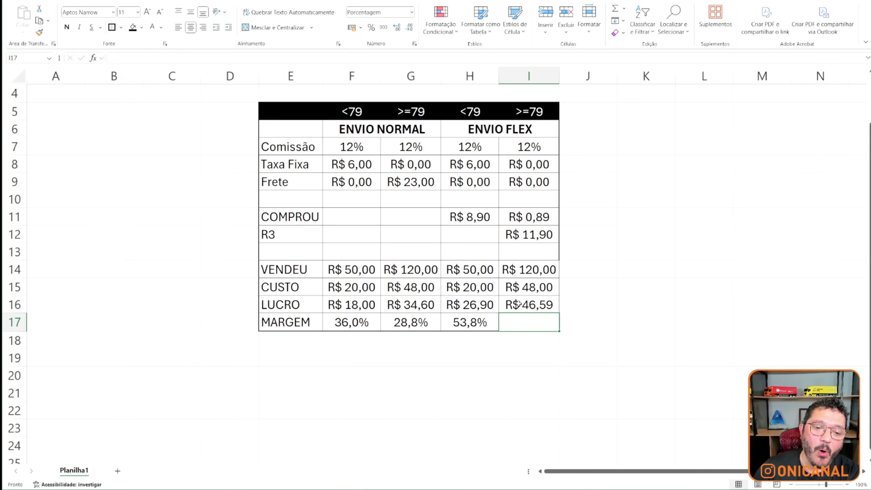
Step: Fill the MARGEM formula from H17 into I17 and compare it with the normal shipment margin in G17
{"action": "left_click", "coordinate": [398, 304]}
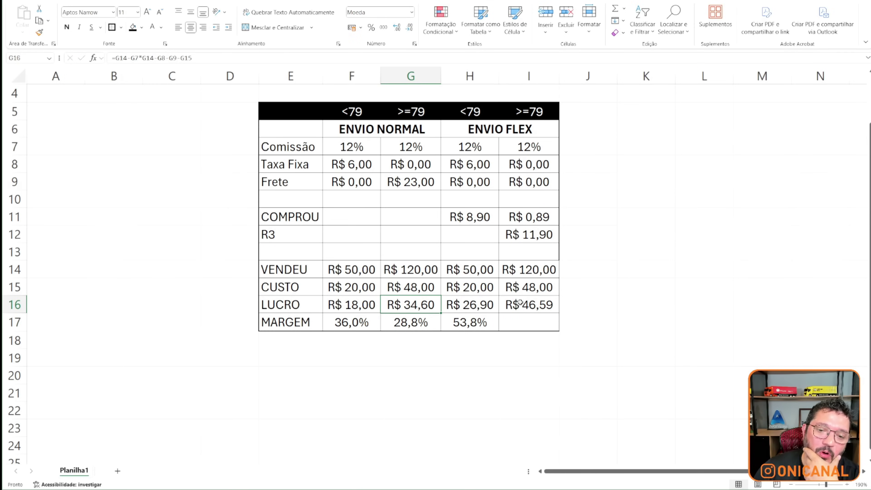
{"action": "left_click", "coordinate": [537, 304]}
{"action": "left_click", "coordinate": [494, 323]}
{"action": "left_click_drag", "start_coordinate": [497, 332], "coordinate": [535, 343]}
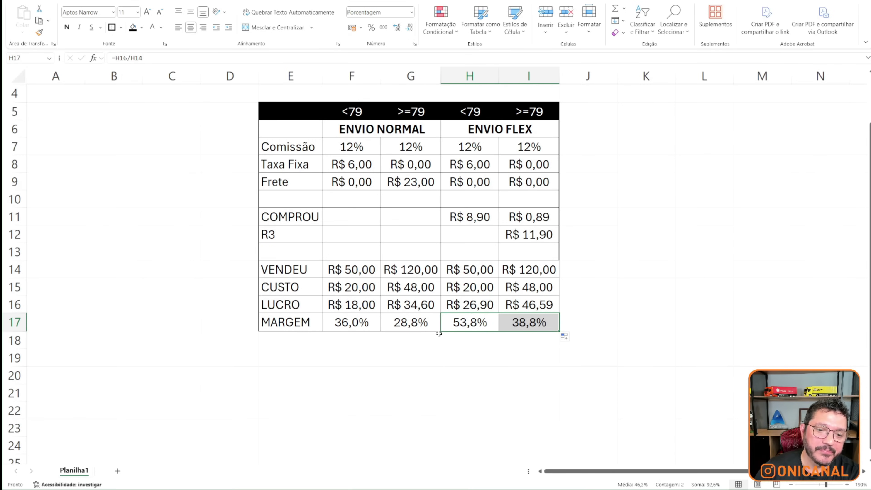
{"action": "left_click", "coordinate": [411, 321]}
{"action": "left_click", "coordinate": [531, 324]}
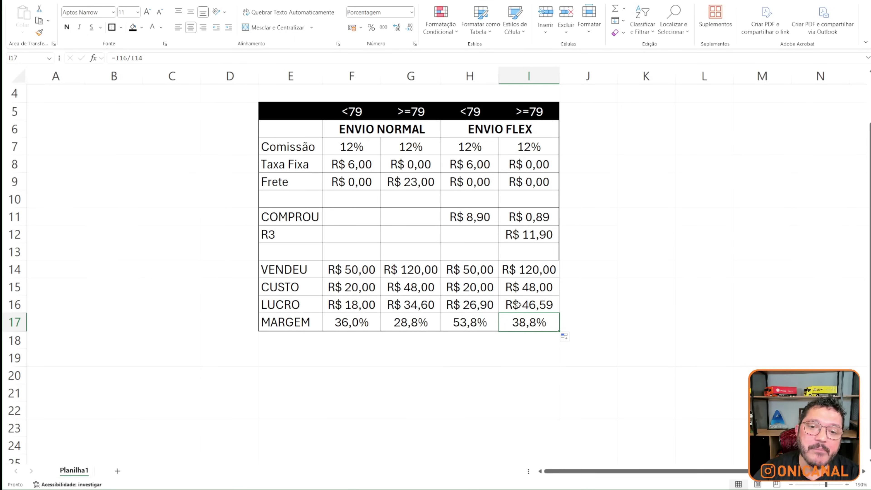
Step: Highlight the normal shipment Frete value in G9 with a red fill and white text
{"action": "left_click", "coordinate": [582, 225]}
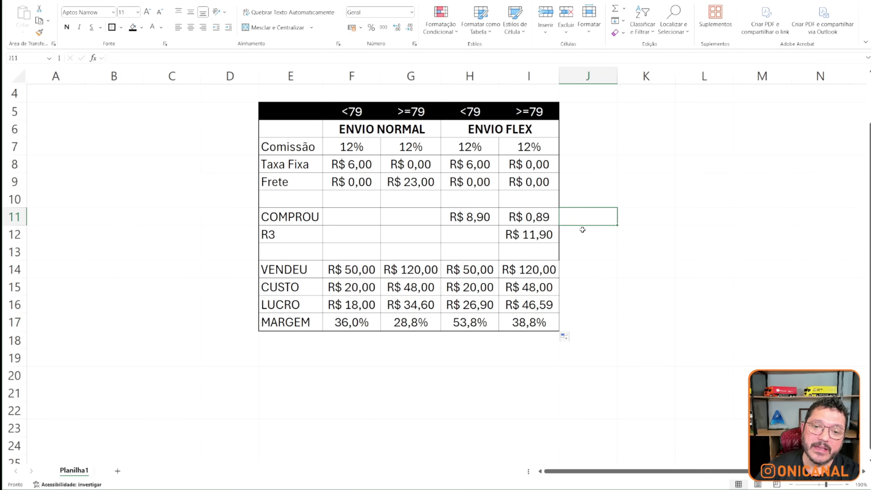
{"action": "left_click", "coordinate": [585, 234]}
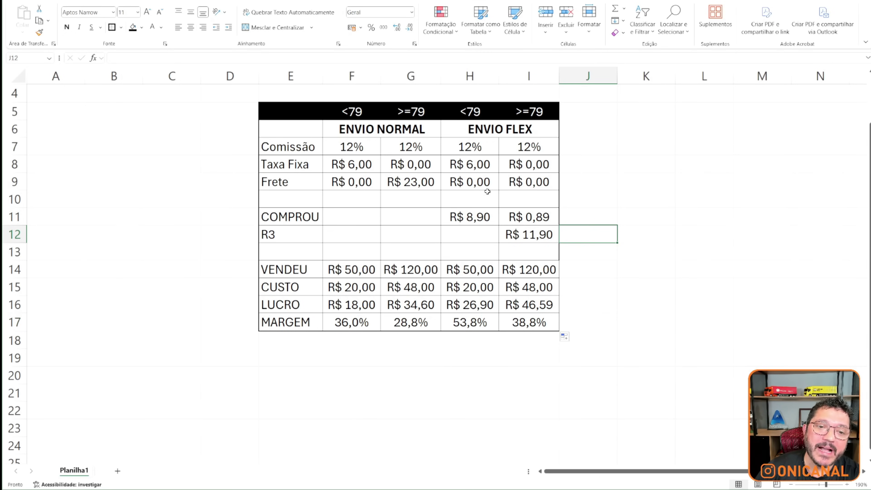
{"action": "left_click", "coordinate": [401, 182]}
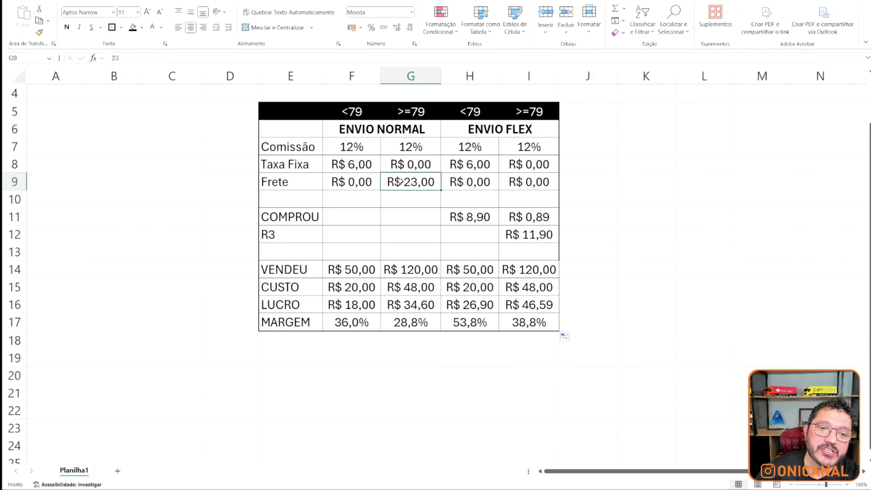
{"action": "left_click", "coordinate": [142, 27]}
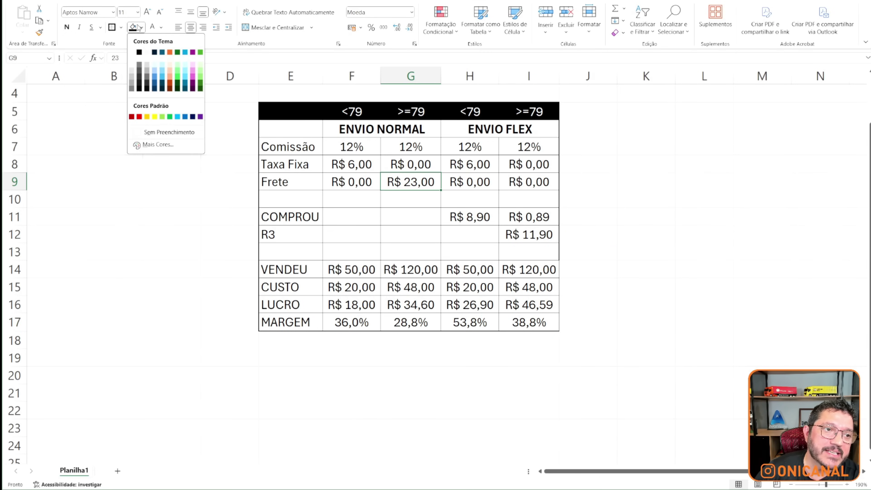
{"action": "left_click", "coordinate": [138, 117]}
{"action": "left_click", "coordinate": [154, 27]}
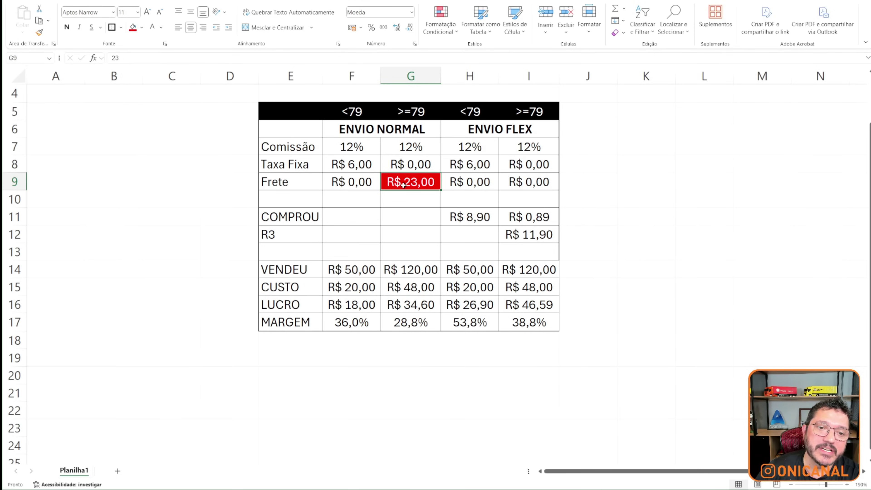
{"action": "left_click", "coordinate": [410, 203]}
{"action": "left_click", "coordinate": [410, 183]}
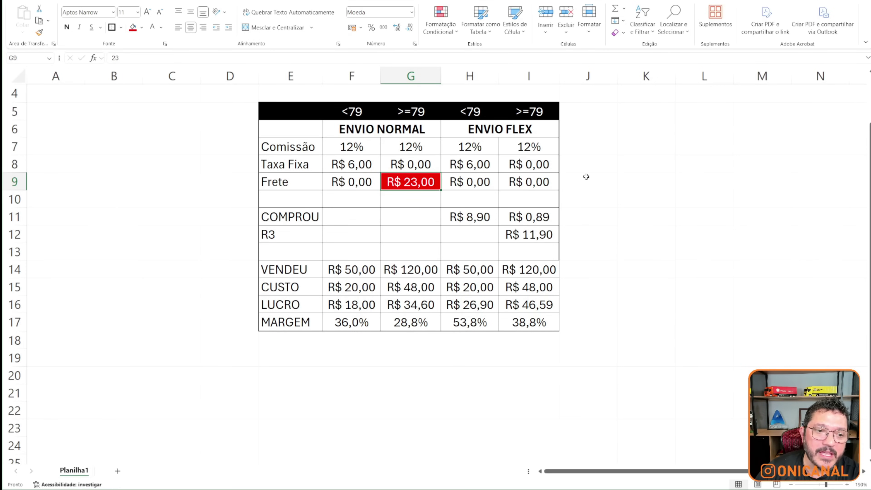
Step: Apply the same red fill and white text to the Flex R3 cost in I12
{"action": "left_click", "coordinate": [550, 230]}
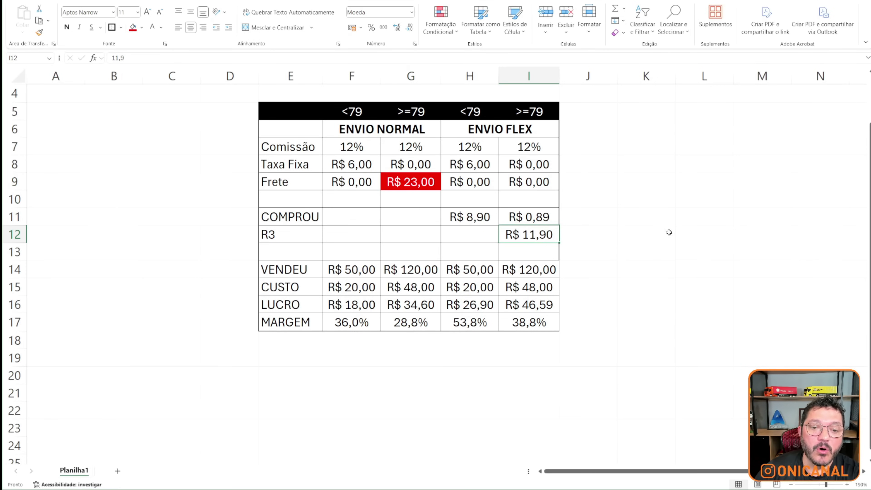
{"action": "left_click", "coordinate": [133, 27]}
{"action": "left_click", "coordinate": [152, 28]}
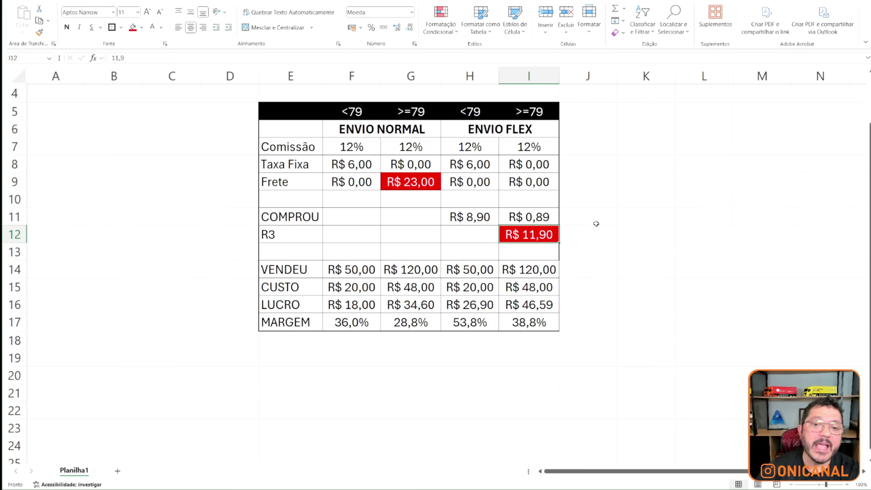
Step: Change the Flex COMPROU value for sales under 79 in H11 to 15,9
{"action": "left_click", "coordinate": [546, 217]}
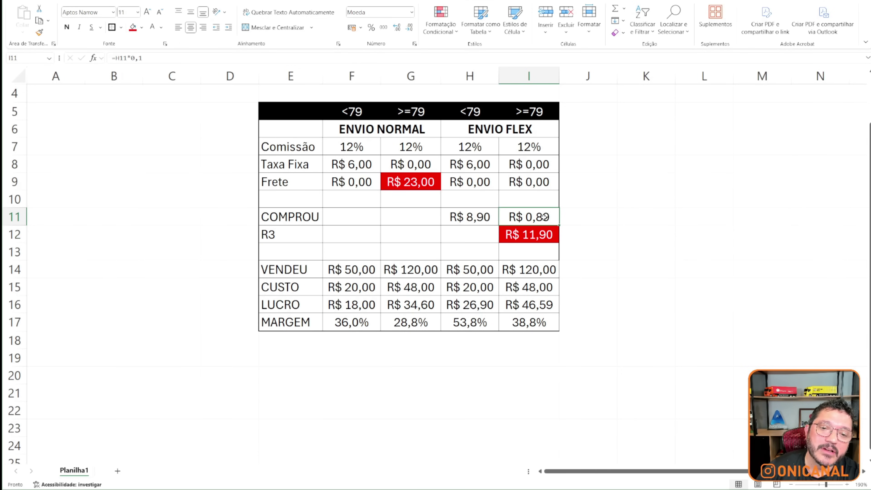
{"action": "left_click", "coordinate": [465, 218]}
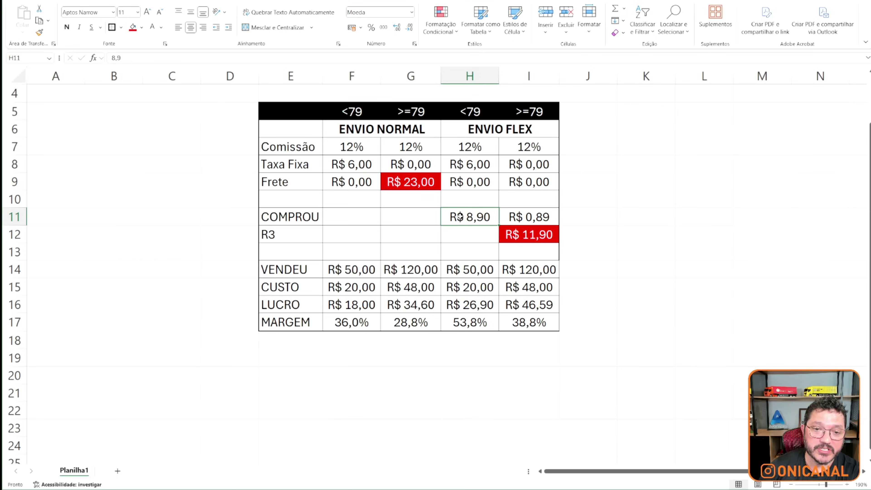
{"action": "type", "text": "15,9"}
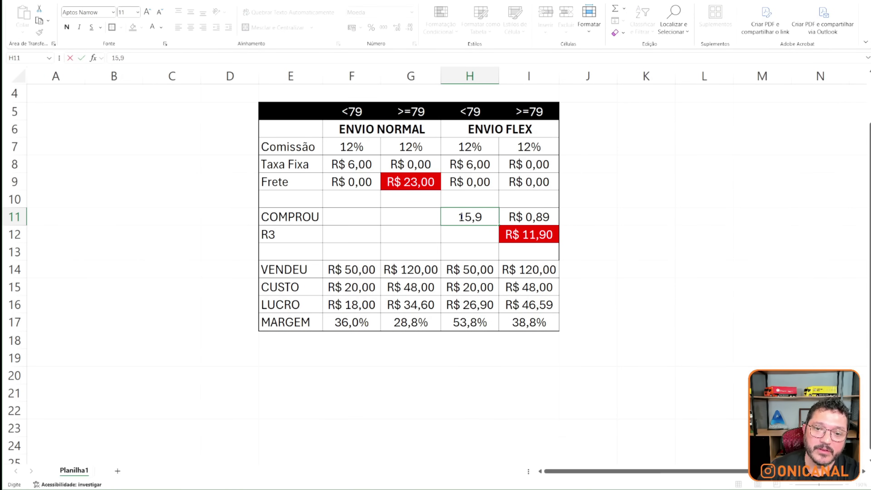
{"action": "key", "text": "Return"}
Step: Examine the Flex COMPROU, LUCRO and R3 values in column I against the normal shipment freight in G9
{"action": "left_click", "coordinate": [558, 215]}
{"action": "left_click", "coordinate": [521, 306]}
{"action": "left_click", "coordinate": [532, 222]}
{"action": "left_click", "coordinate": [391, 182]}
{"action": "left_click", "coordinate": [514, 235]}
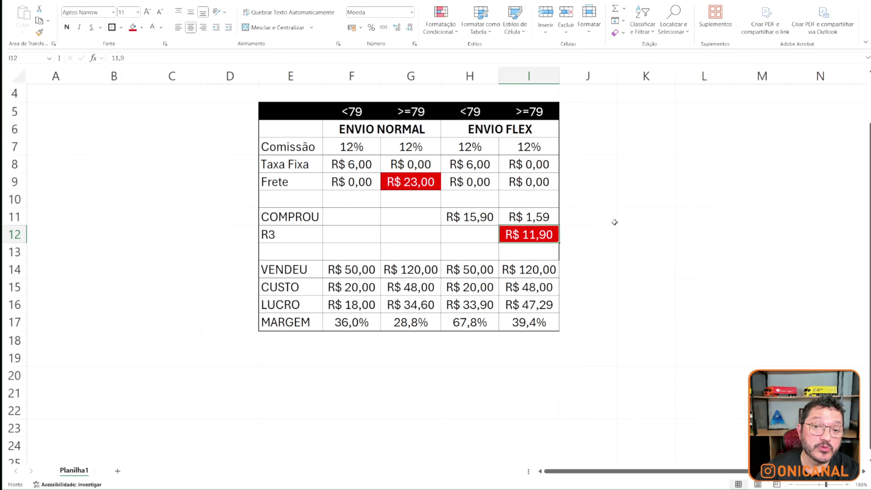
{"action": "left_click", "coordinate": [528, 107]}
{"action": "left_click", "coordinate": [513, 238]}
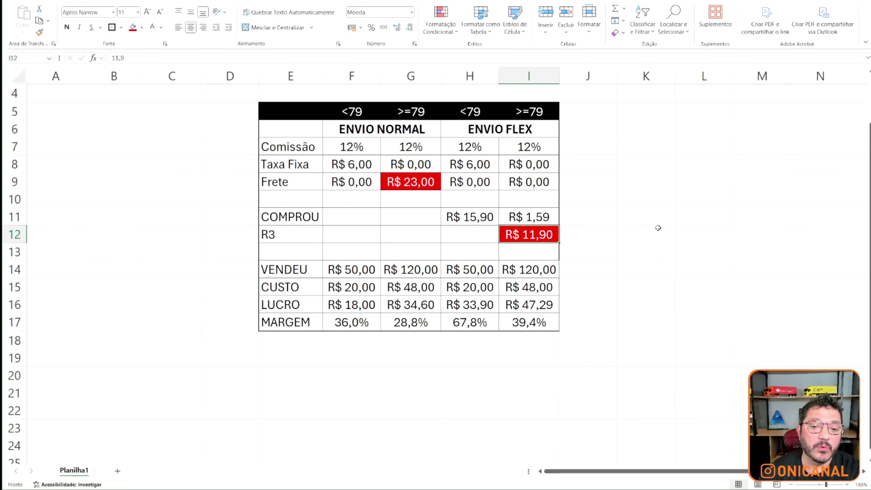
{"action": "left_click", "coordinate": [646, 111]}
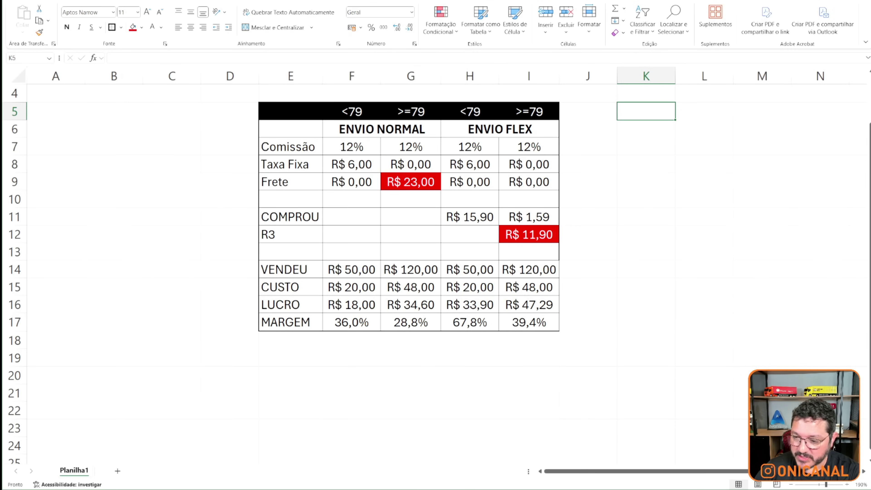
Step: Switch to the carrier invoice PDF and check the Valor da NF total on its last page
{"action": "key", "text": "alt+Tab"}
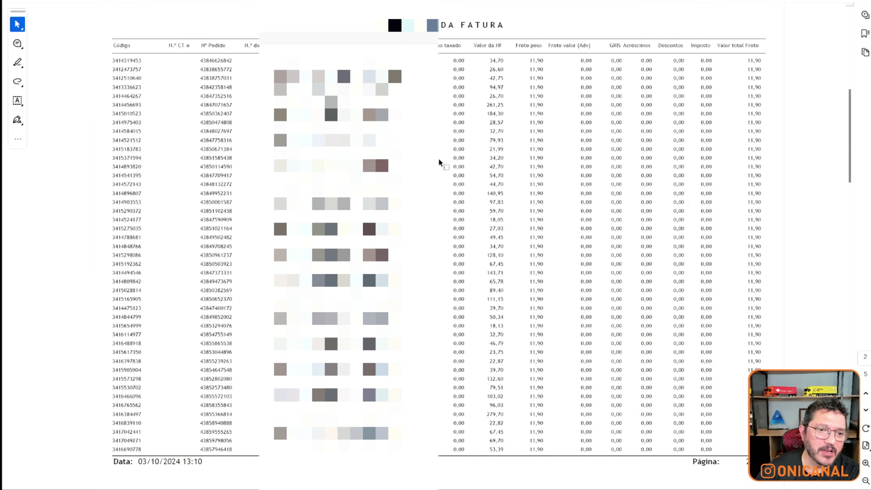
{"action": "scroll", "coordinate": [439, 155], "scroll_direction": "down", "scroll_amount": 2}
{"action": "scroll", "coordinate": [438, 155], "scroll_direction": "down", "scroll_amount": 1}
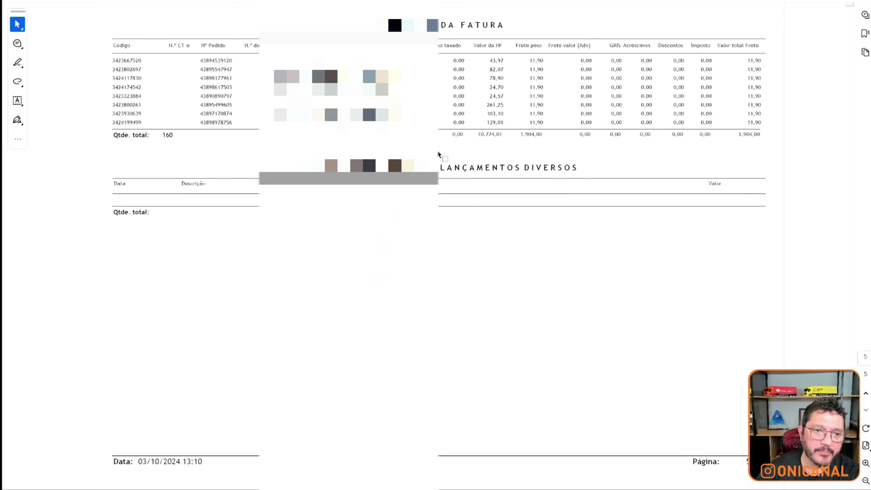
{"action": "left_click_drag", "start_coordinate": [480, 134], "coordinate": [506, 135]}
{"action": "left_click", "coordinate": [506, 135]}
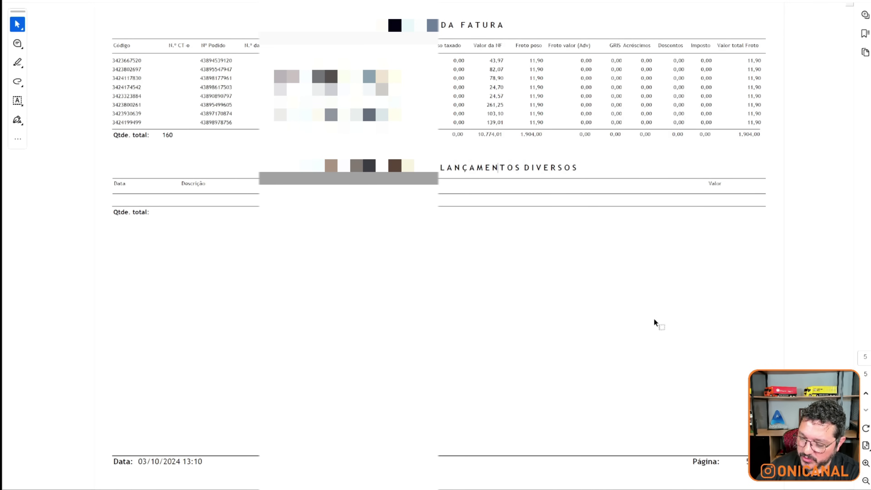
Step: Calculate 320/22 in the Windows calculator, then close the calculator
{"action": "key", "text": "XF86Calculator"}
{"action": "type", "text": "320/22"}
{"action": "key", "text": "Return"}
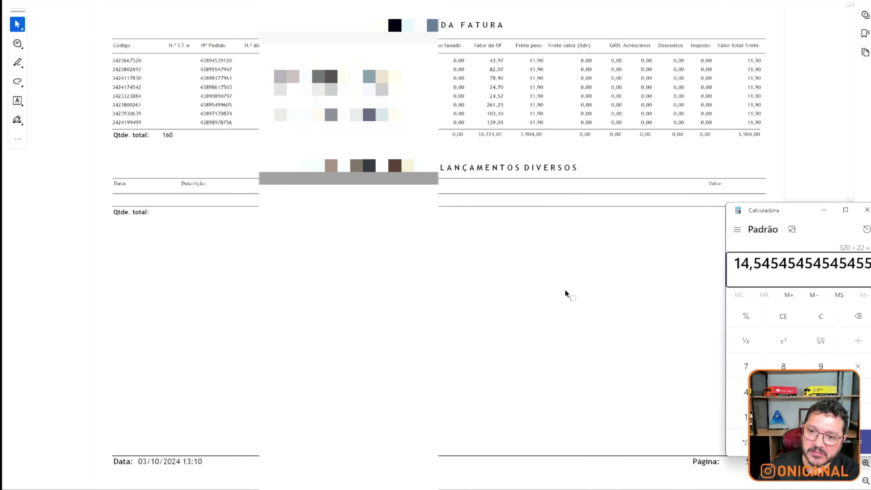
{"action": "key", "text": "alt+F4"}
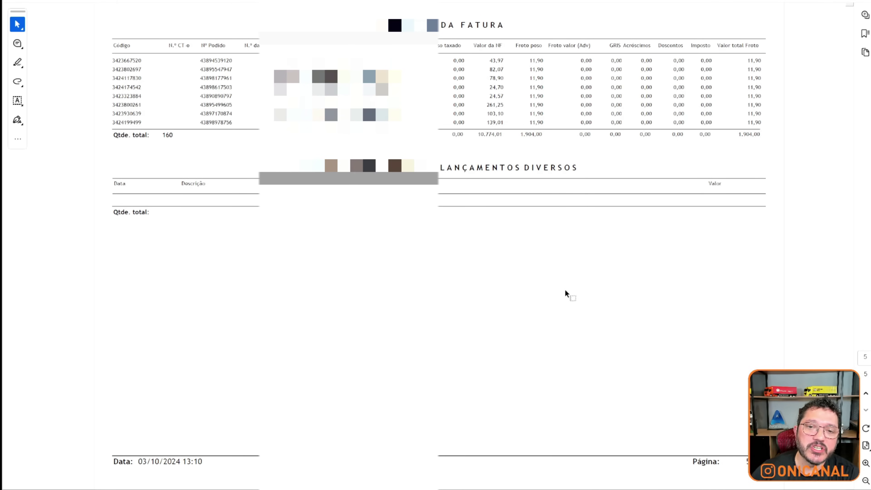